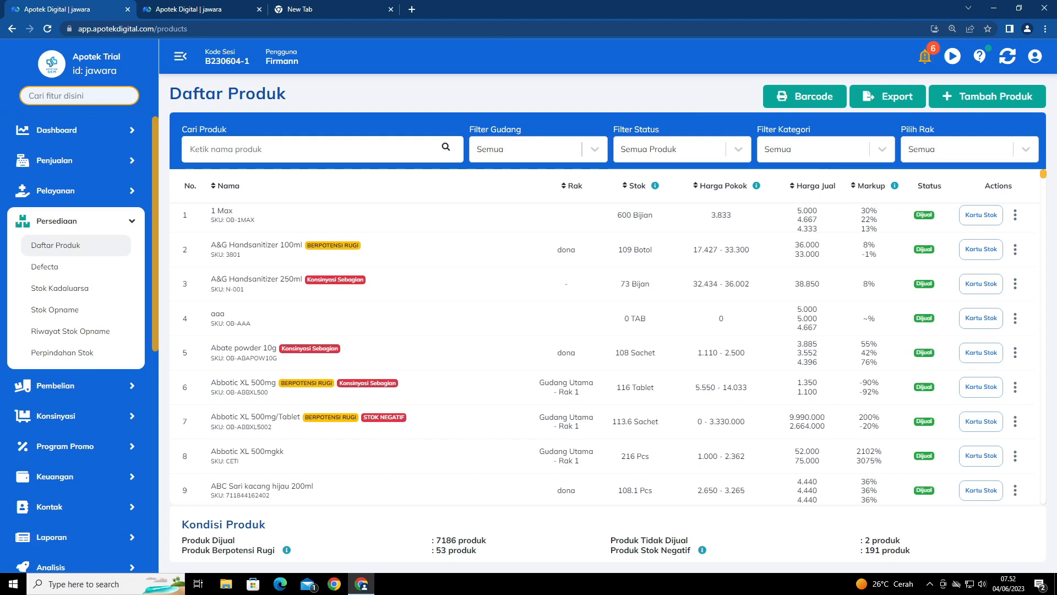
Step: Open barcode printing for the supplier2 purchase invoice dated 1 Jun 2023 16:06 in Faktur Pembelian
{"action": "left_click", "coordinate": [69, 389]}
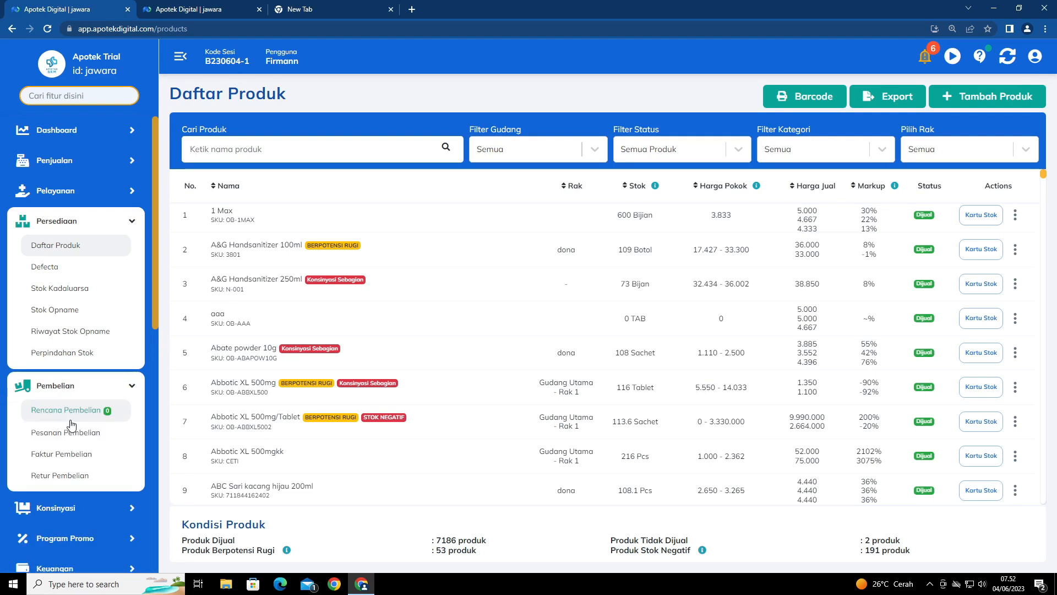
{"action": "left_click", "coordinate": [67, 453]}
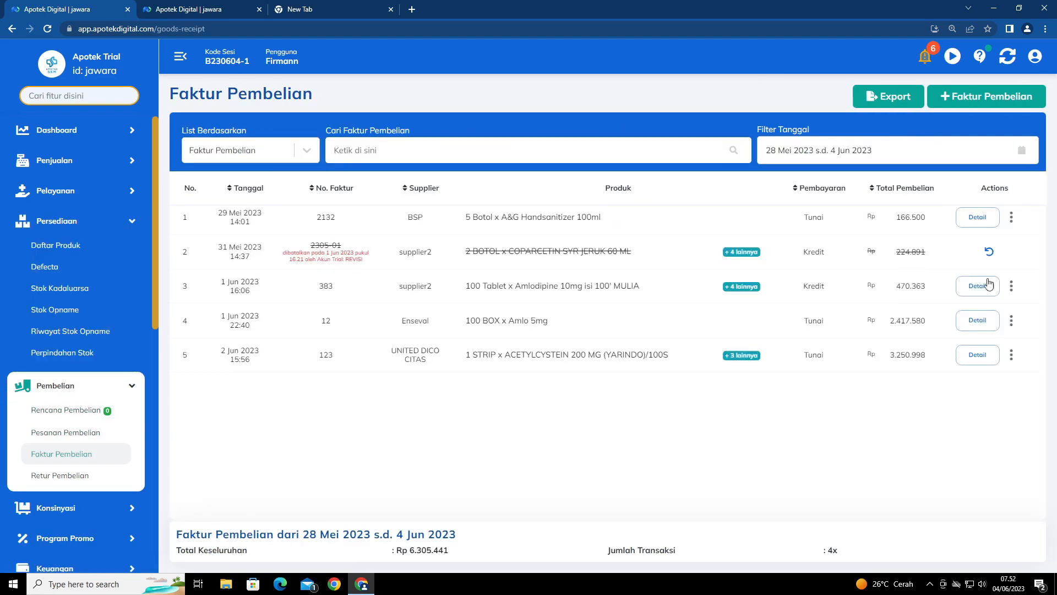
{"action": "left_click", "coordinate": [1012, 286]}
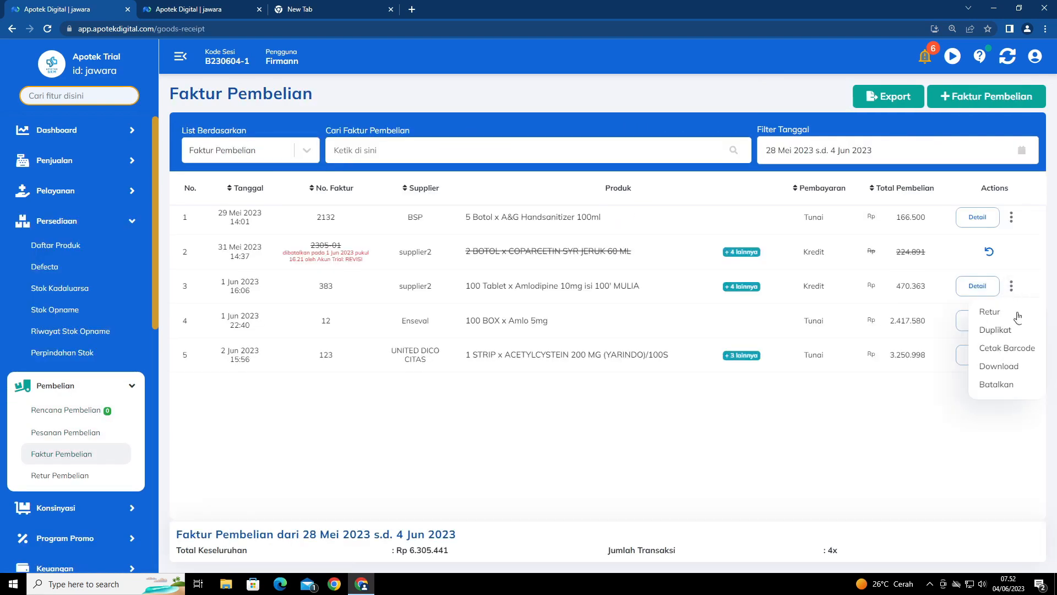
{"action": "left_click", "coordinate": [1008, 349]}
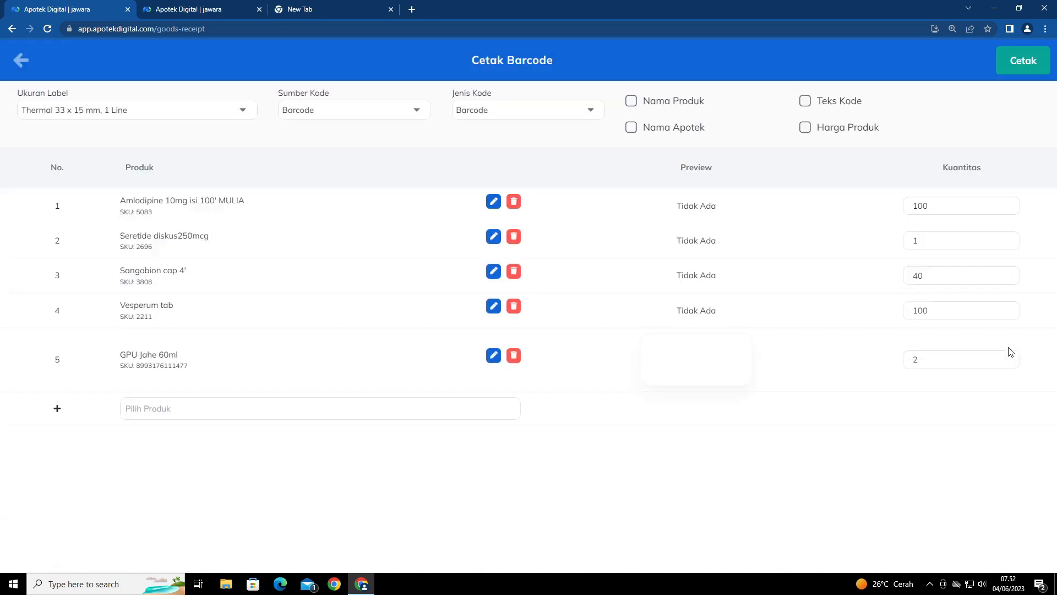
Step: Set the invoice labels' code source to Barcode atau SKU and include the product name and pharmacy name
{"action": "left_click", "coordinate": [395, 110]}
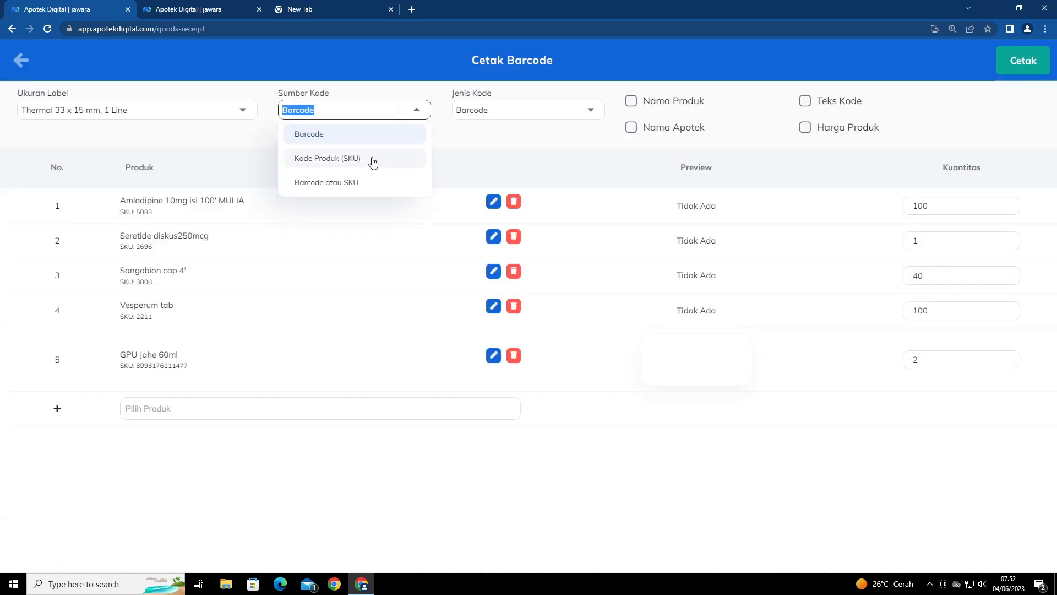
{"action": "left_click", "coordinate": [363, 181]}
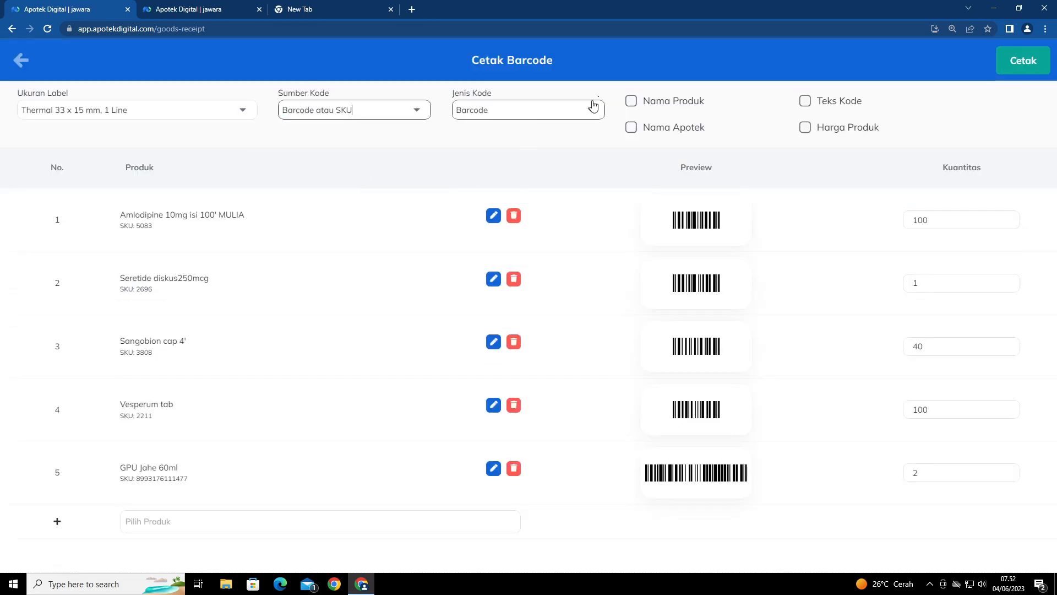
{"action": "left_click", "coordinate": [633, 103]}
{"action": "left_click", "coordinate": [634, 127]}
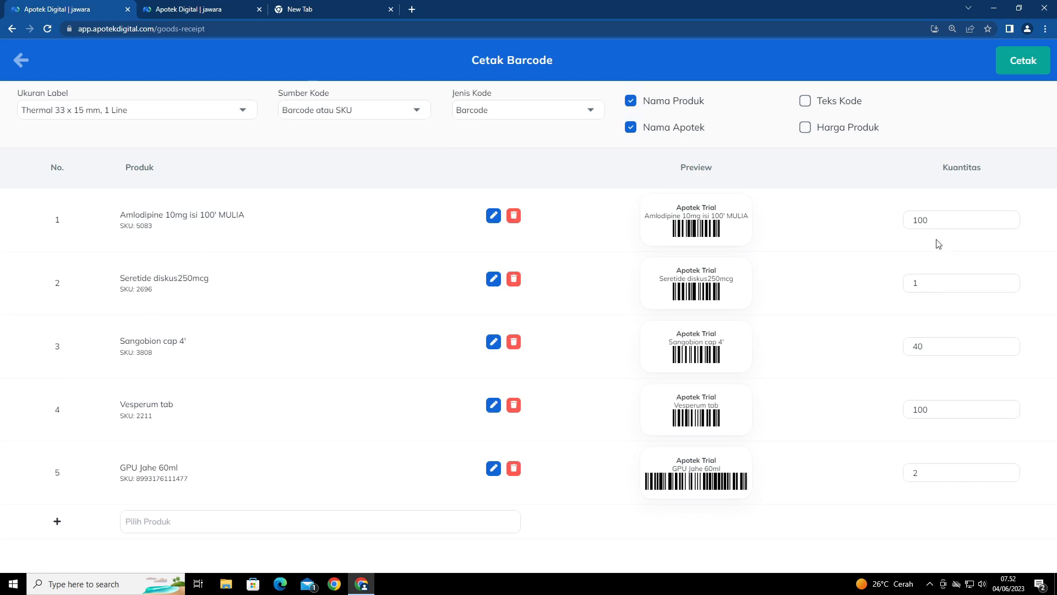
{"action": "left_click", "coordinate": [916, 223]}
{"action": "double_click", "coordinate": [920, 221]}
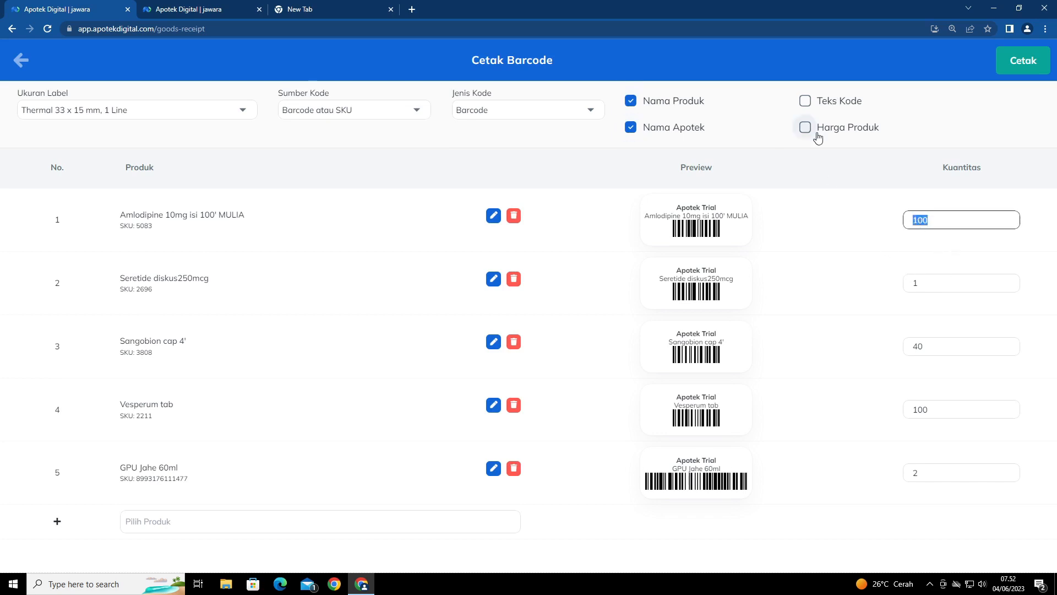
{"action": "left_click", "coordinate": [822, 106]}
{"action": "left_click", "coordinate": [822, 106]}
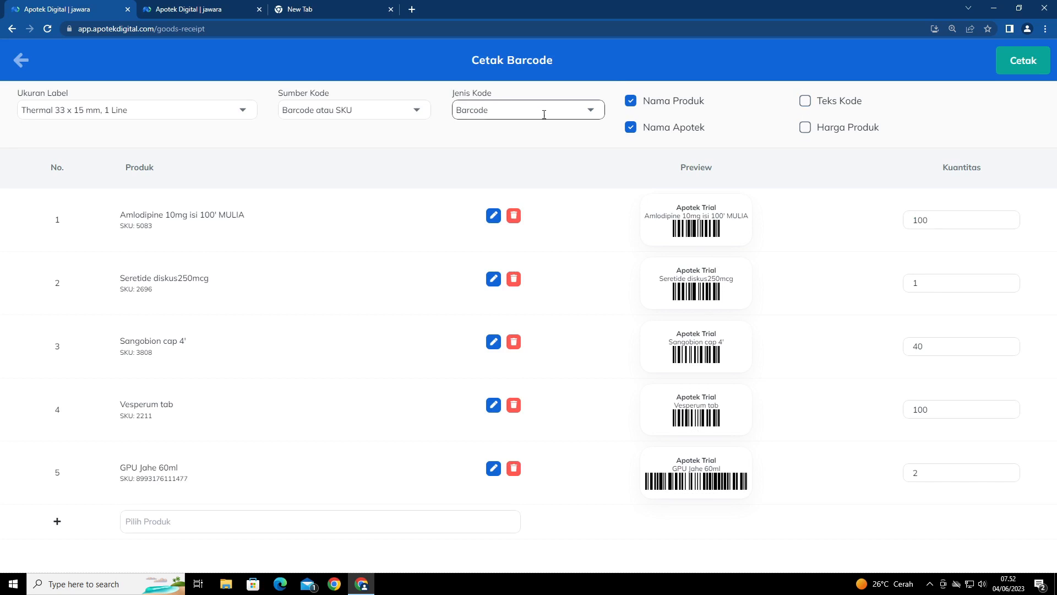
Step: Switch the invoice labels' code type to QR Code, and return to the purchase invoice list
{"action": "left_click", "coordinate": [543, 110]}
{"action": "left_click", "coordinate": [489, 159]}
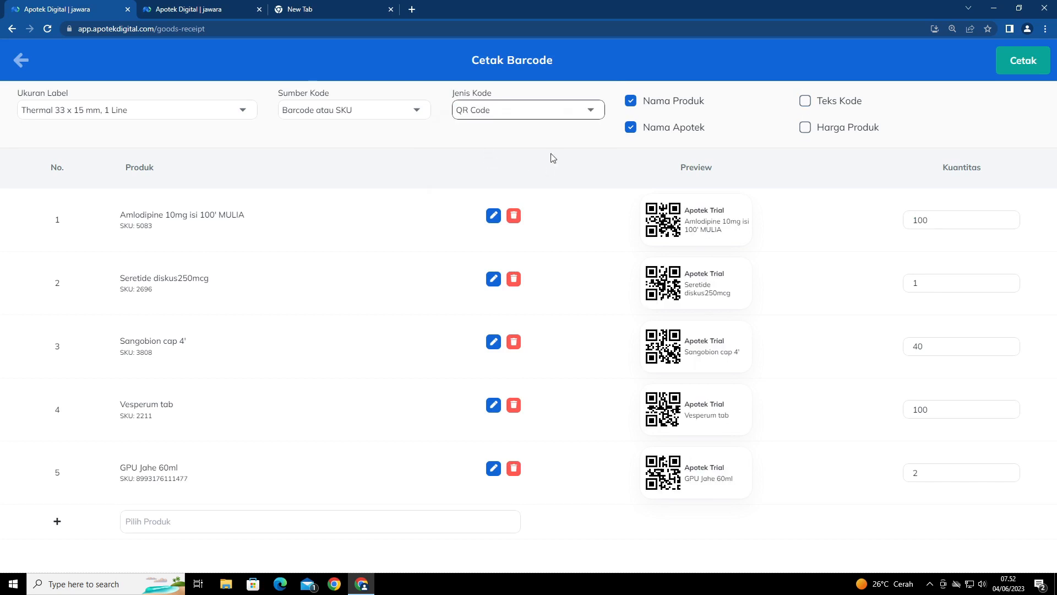
{"action": "left_click", "coordinate": [20, 61]}
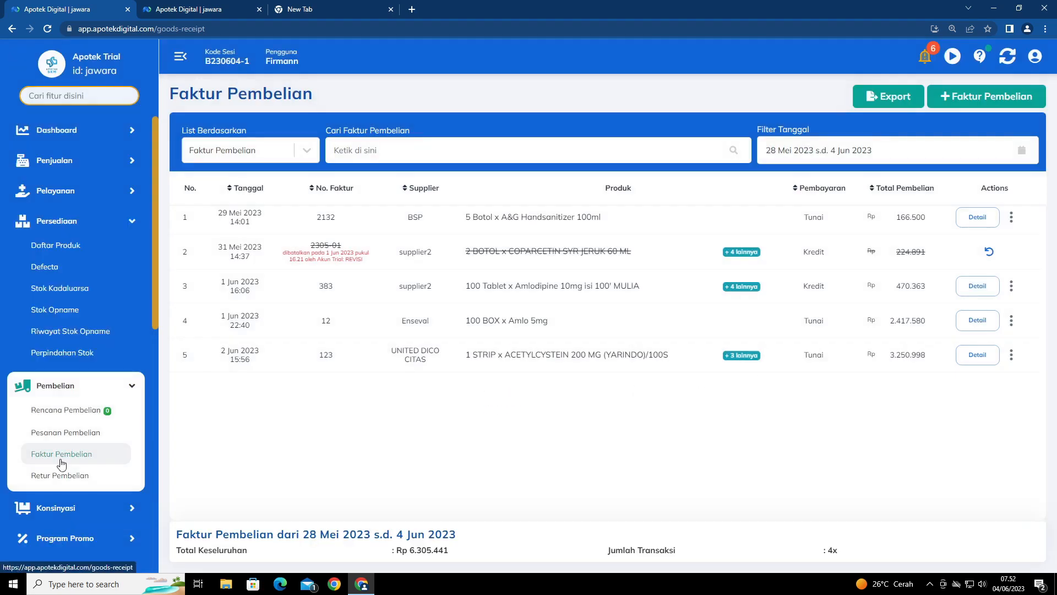
Step: Open barcode printing from Daftar Produk and keep the label size at Thermal 33 x 15 mm, 1 Line
{"action": "left_click", "coordinate": [111, 247]}
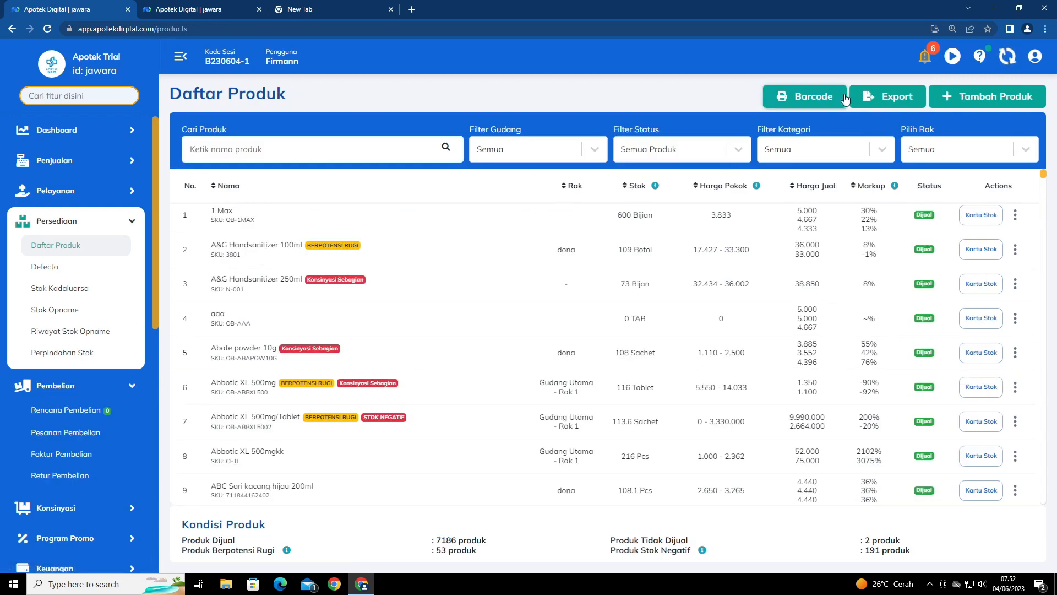
{"action": "left_click", "coordinate": [816, 98]}
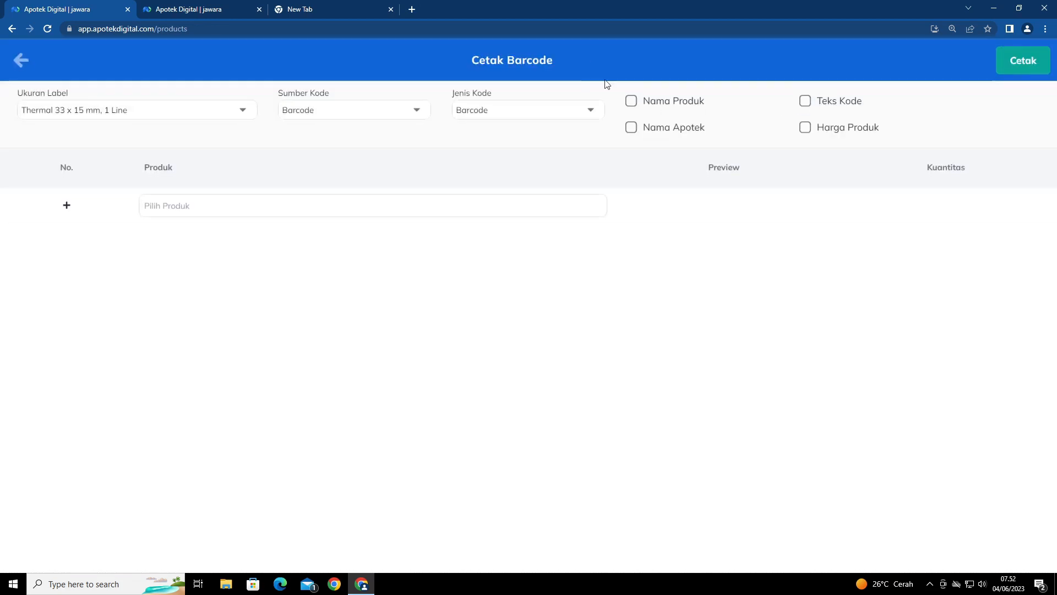
{"action": "left_click", "coordinate": [120, 113]}
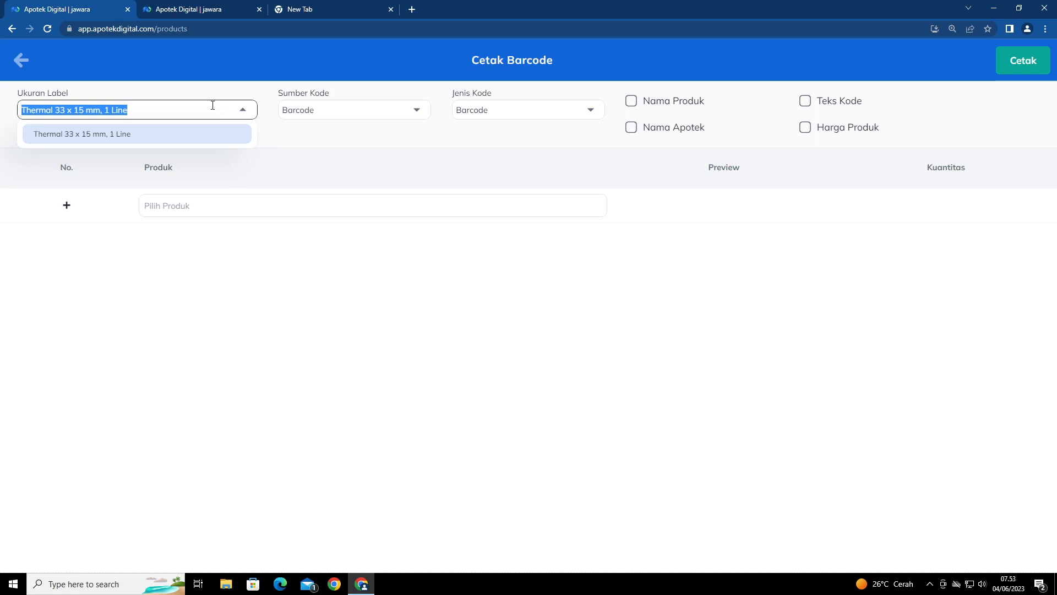
{"action": "left_click", "coordinate": [303, 127]}
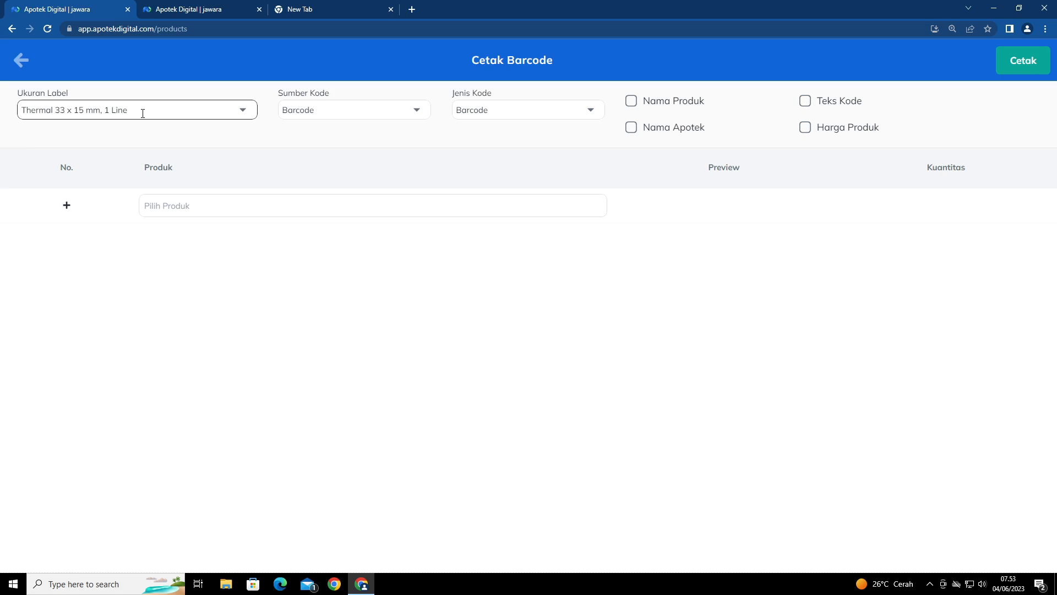
Step: Try the code sources Barcode and Kode Produk (SKU), finishing with Barcode atau SKU
{"action": "left_click", "coordinate": [349, 111]}
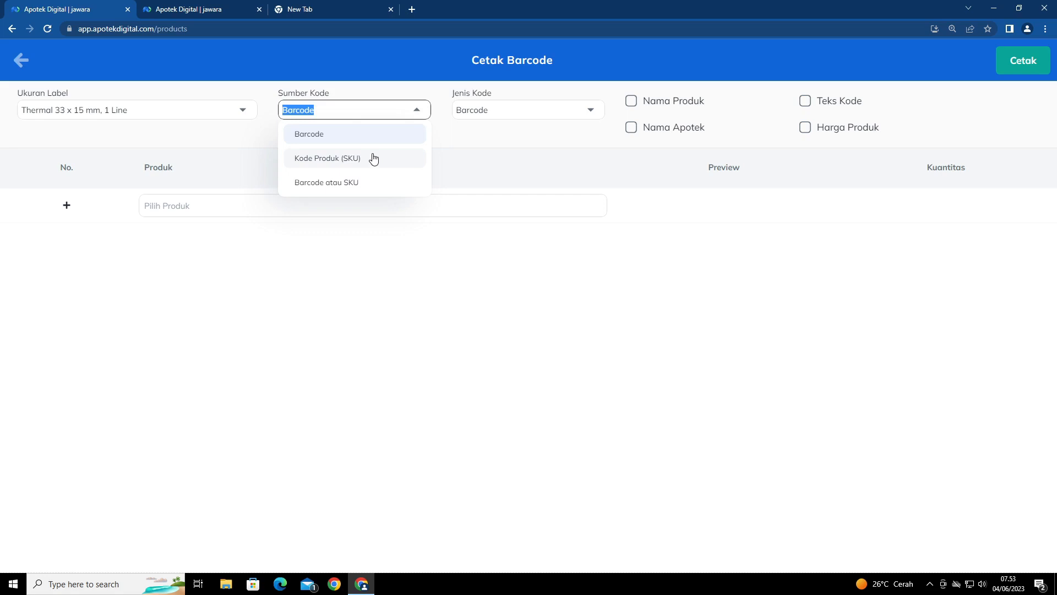
{"action": "left_click", "coordinate": [377, 135]}
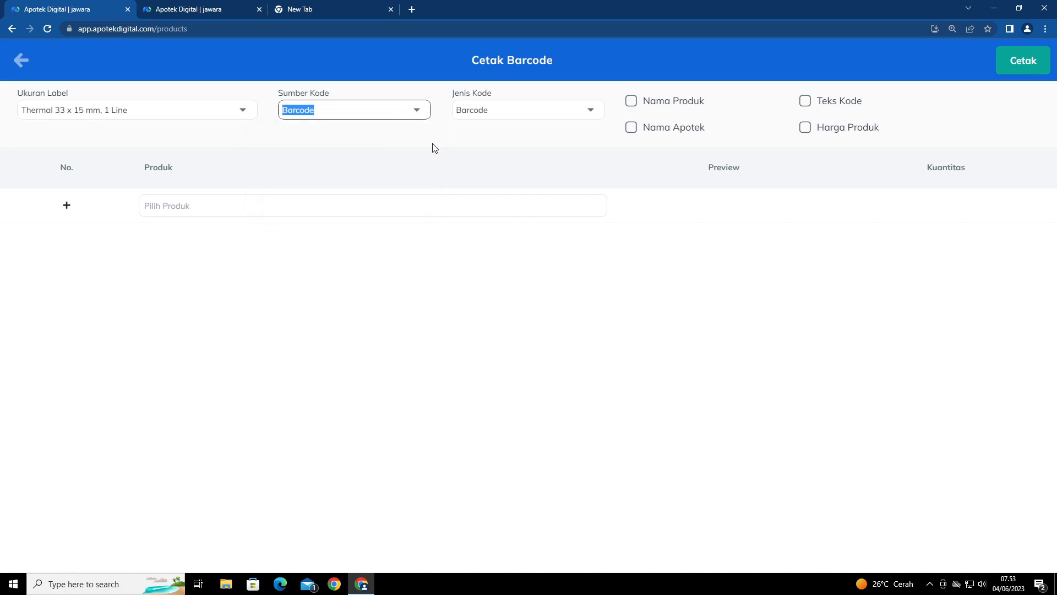
{"action": "left_click", "coordinate": [415, 110]}
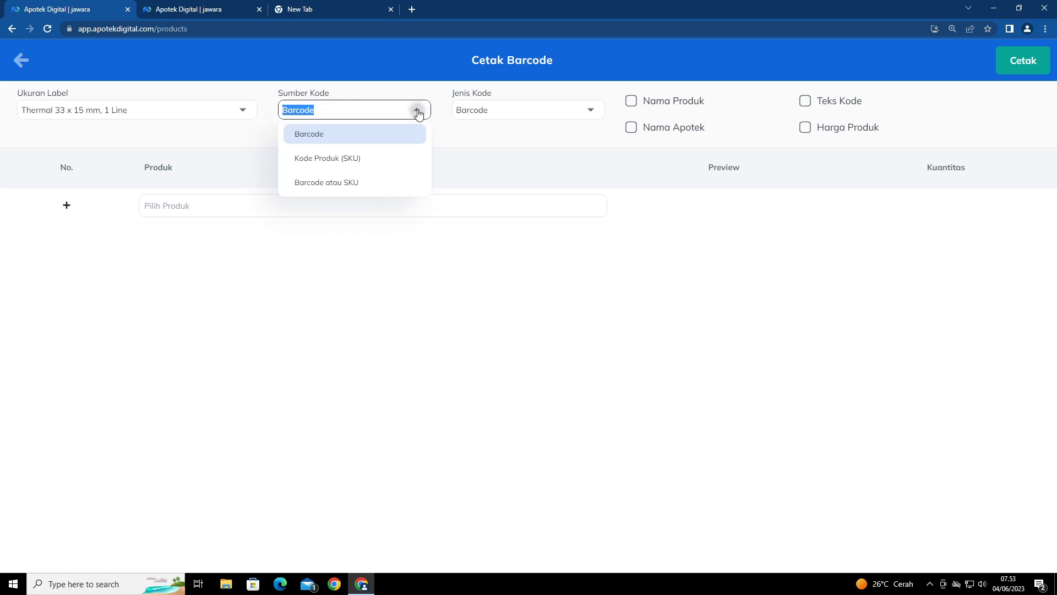
{"action": "left_click", "coordinate": [377, 161]}
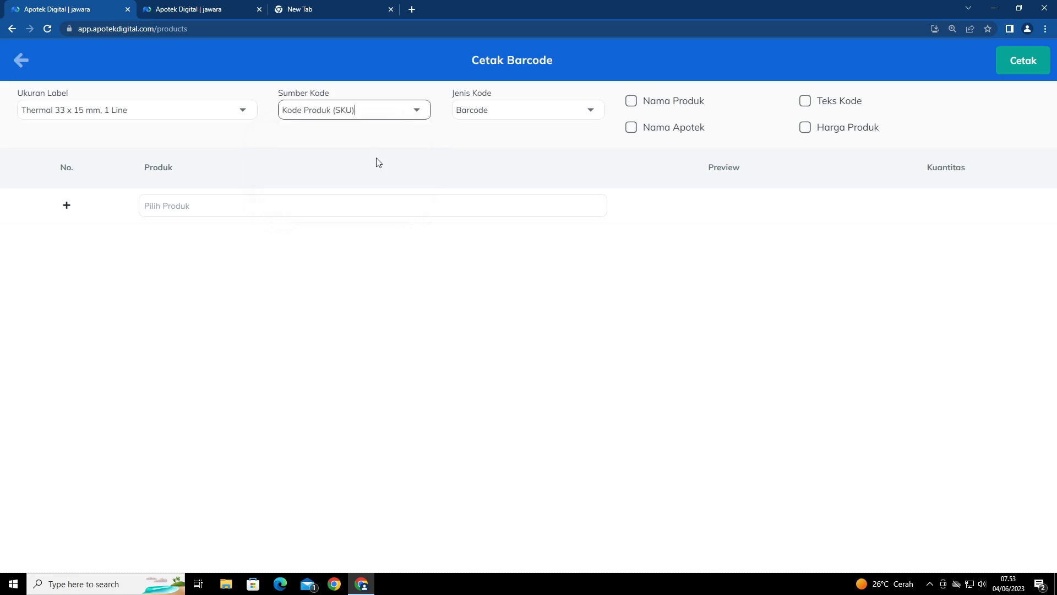
{"action": "left_click", "coordinate": [418, 111]}
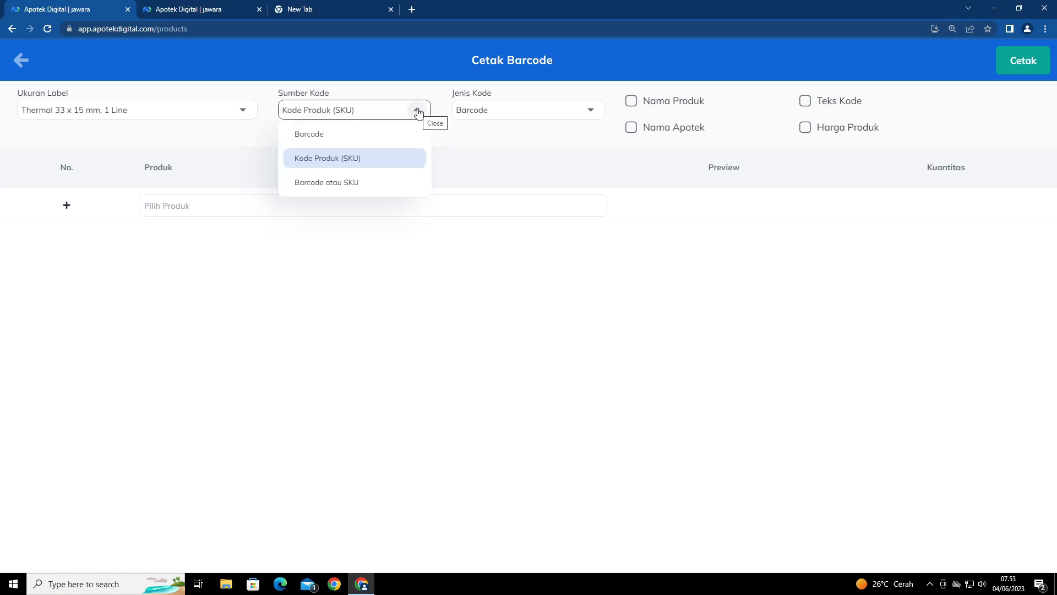
{"action": "left_click", "coordinate": [378, 189]}
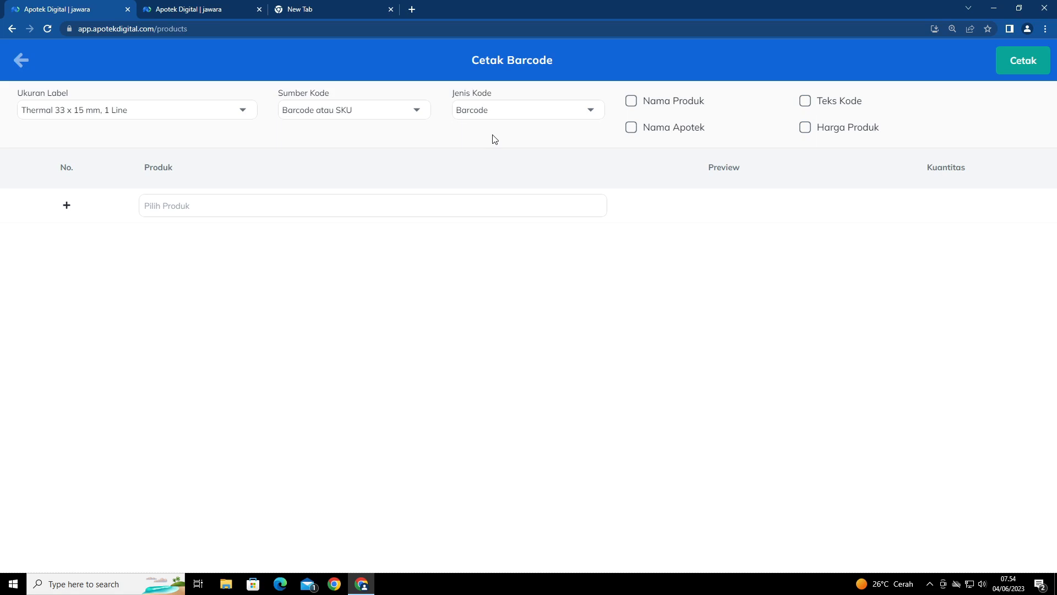
Step: Set the code type to QR Code and include the product name on the labels
{"action": "left_click", "coordinate": [511, 108]}
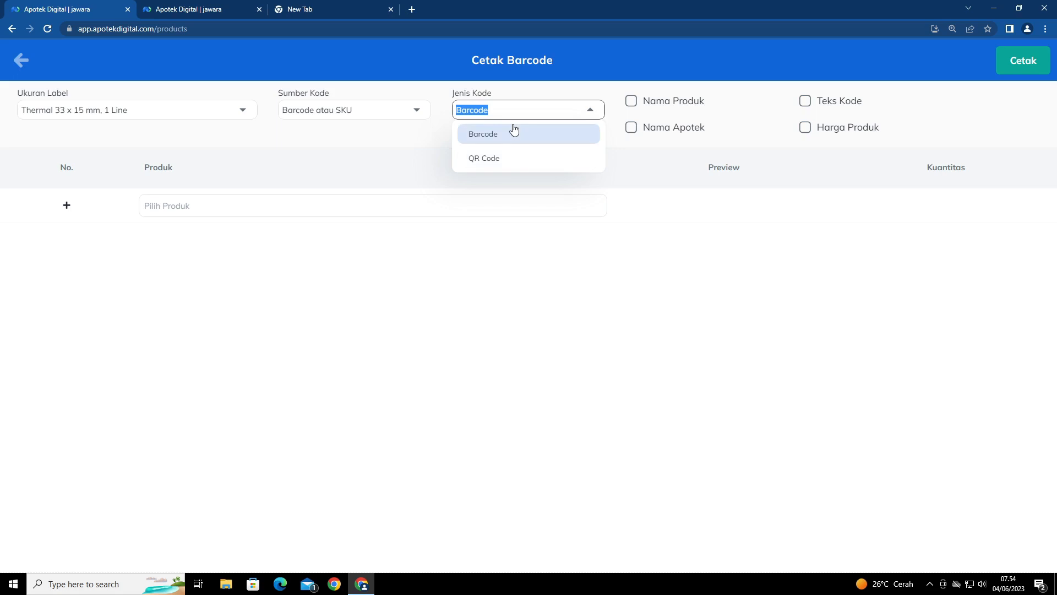
{"action": "left_click", "coordinate": [547, 159]}
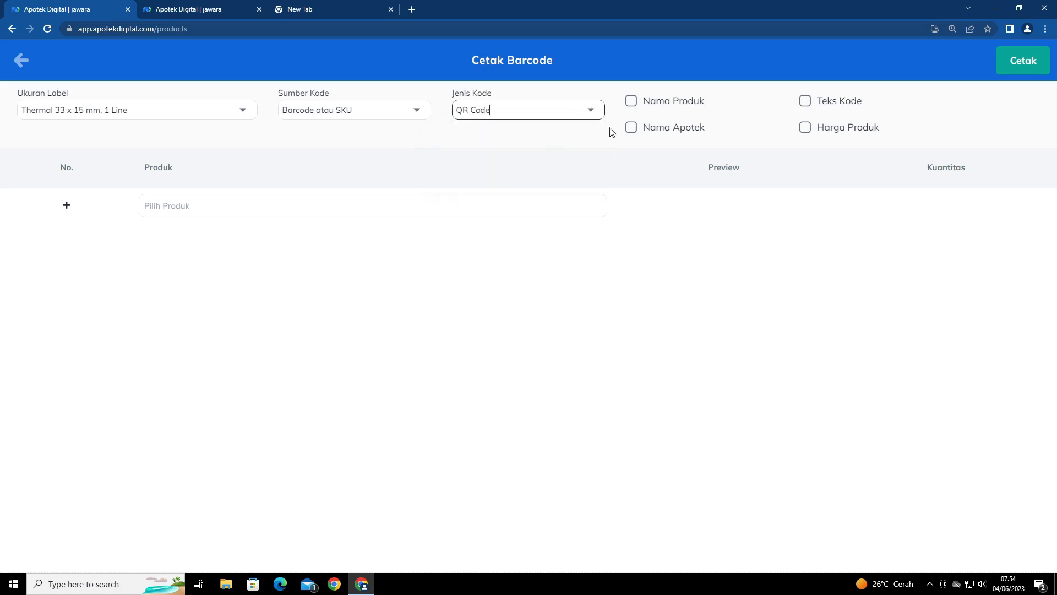
{"action": "left_click", "coordinate": [632, 101]}
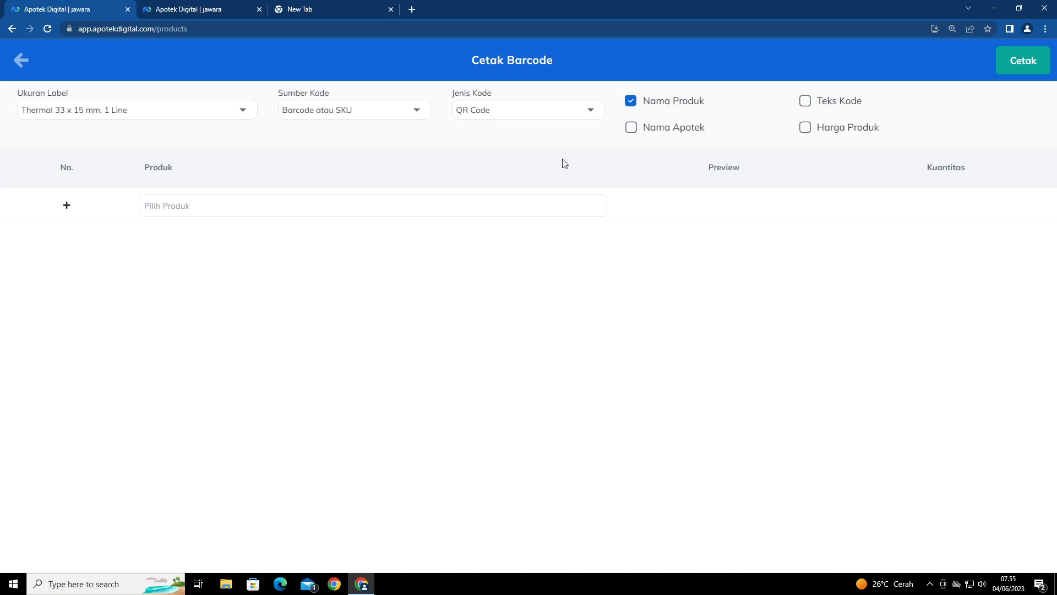
Step: Add the product Abbotic XL 500mg and include the pharmacy name and product price on the labels
{"action": "left_click", "coordinate": [210, 203]}
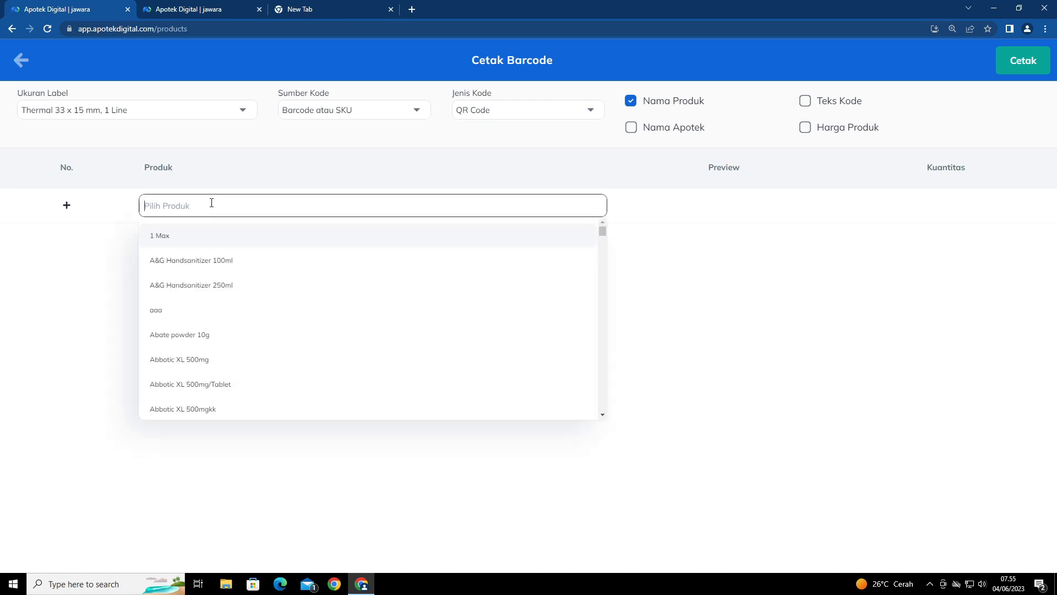
{"action": "left_click", "coordinate": [205, 361]}
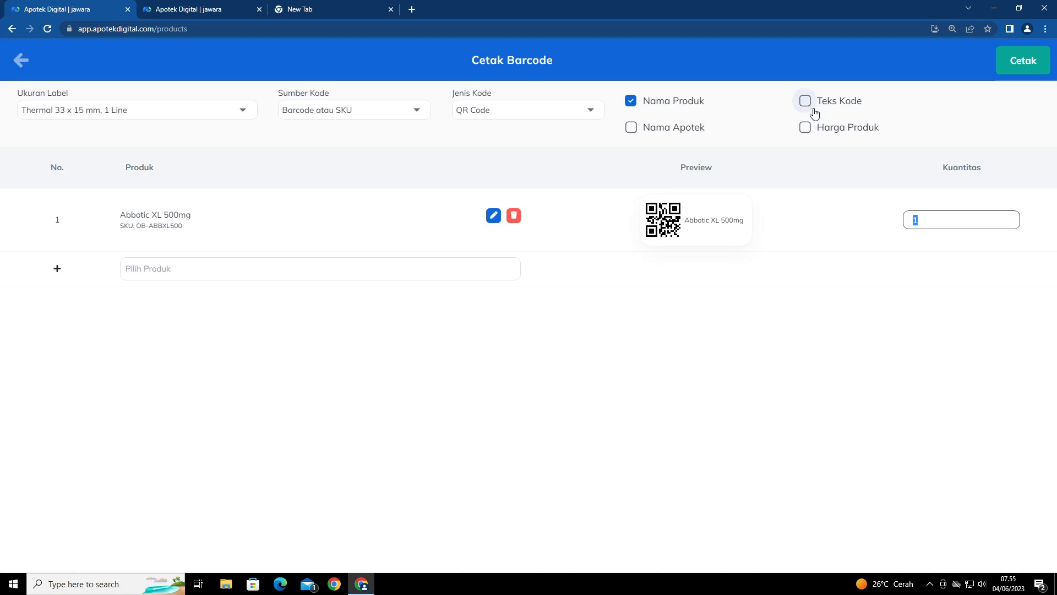
{"action": "left_click", "coordinate": [671, 130]}
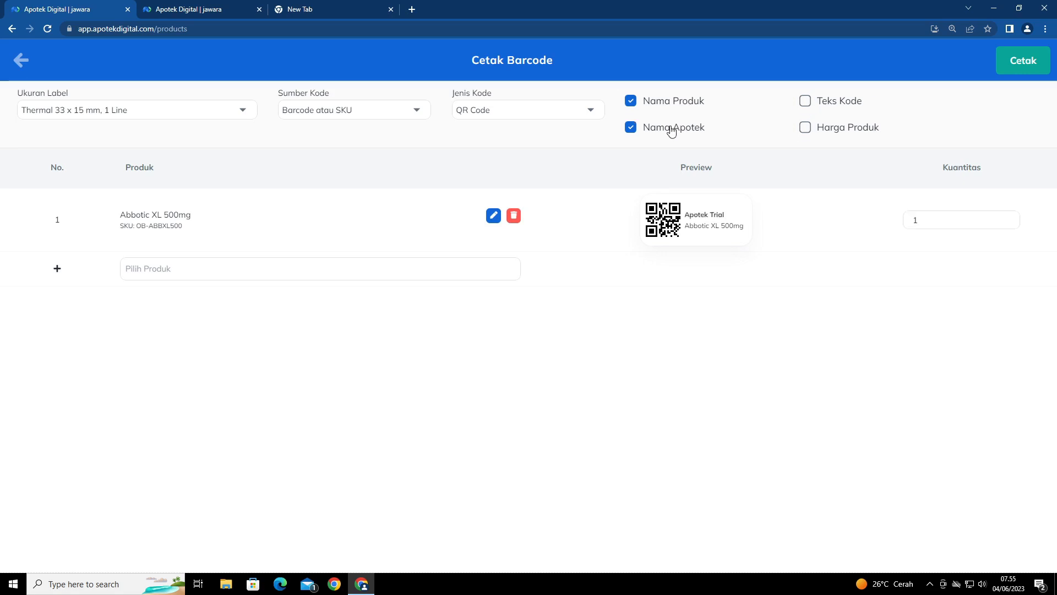
{"action": "left_click", "coordinate": [826, 132]}
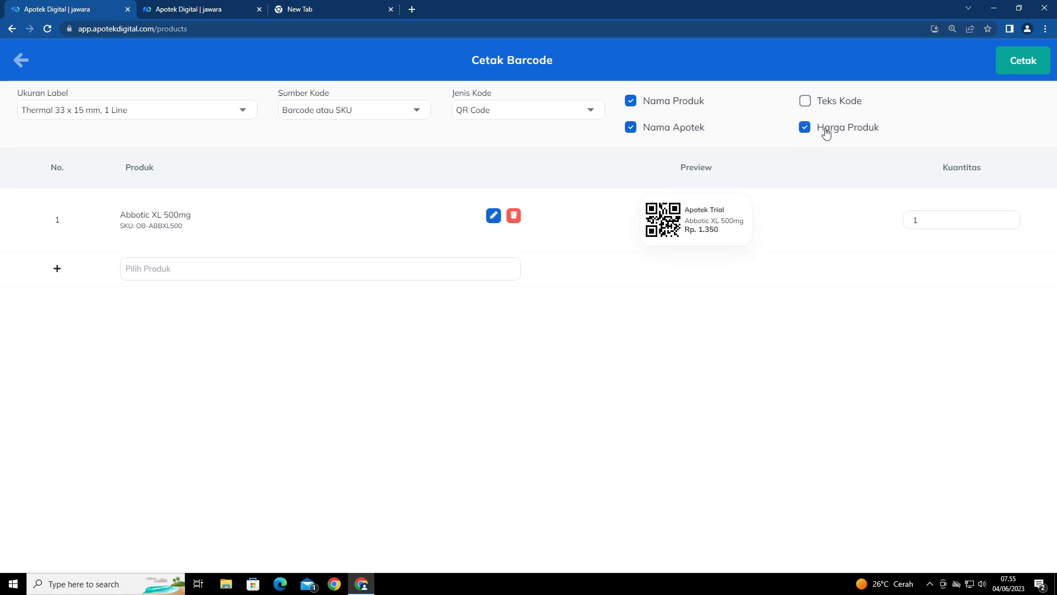
Step: Set the label quantity for Abbotic XL 500mg to 4
{"action": "double_click", "coordinate": [929, 220]}
{"action": "type", "text": "4"}
{"action": "key", "text": "Tab"}
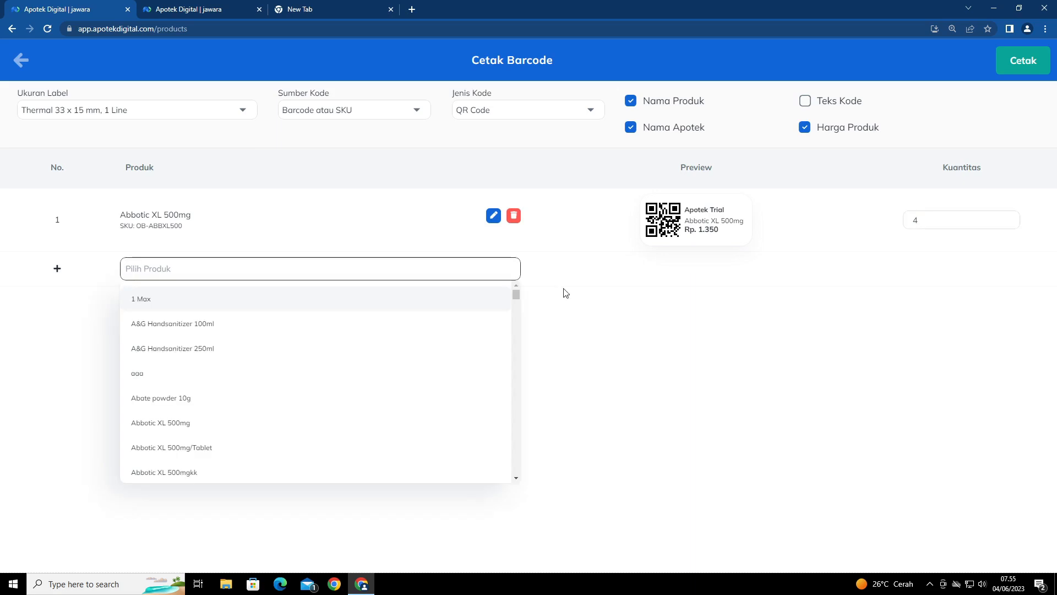
Step: Add Abate powder 10g as the second product with a label quantity of 4
{"action": "key", "text": "Down"}
{"action": "key", "text": "Down"}
{"action": "key", "text": "Down"}
{"action": "key", "text": "Down"}
{"action": "key", "text": "Down"}
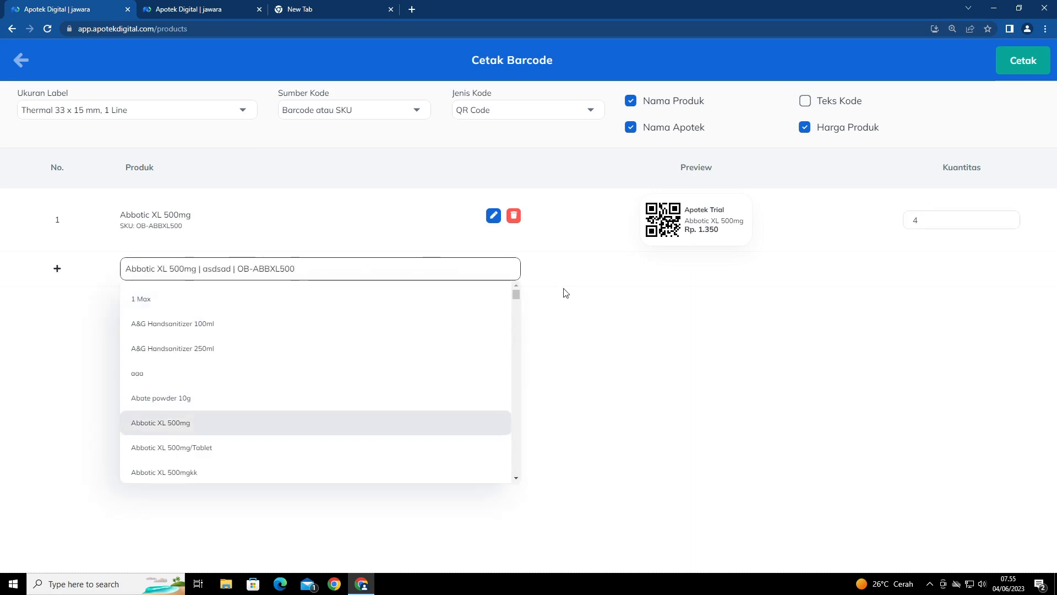
{"action": "key", "text": "Up"}
{"action": "key", "text": "Return"}
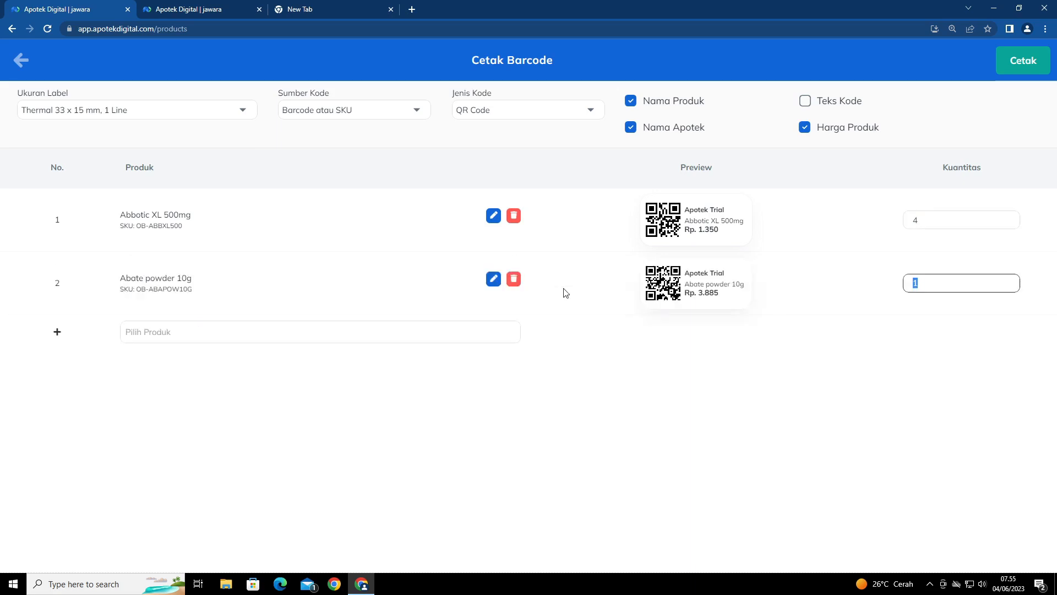
{"action": "type", "text": "4"}
{"action": "key", "text": "Tab"}
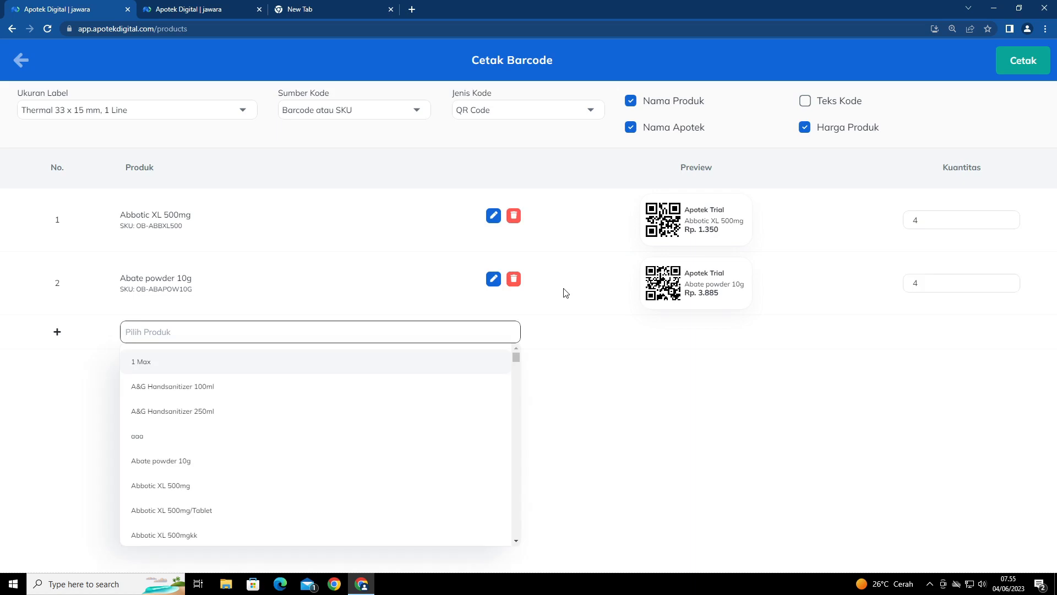
Step: Add ABC Sari kacang hijau 200ml as the third product with a label quantity of 2
{"action": "key", "text": "Down"}
{"action": "key", "text": "Down"}
{"action": "key", "text": "Down"}
{"action": "key", "text": "Down"}
{"action": "key", "text": "Down"}
{"action": "key", "text": "Down"}
{"action": "key", "text": "Down"}
{"action": "key", "text": "Down"}
{"action": "key", "text": "Down"}
{"action": "key", "text": "Down"}
{"action": "key", "text": "Down"}
{"action": "key", "text": "Down"}
{"action": "key", "text": "Up"}
{"action": "key", "text": "Up"}
{"action": "key", "text": "Up"}
{"action": "key", "text": "Up"}
{"action": "key", "text": "Return"}
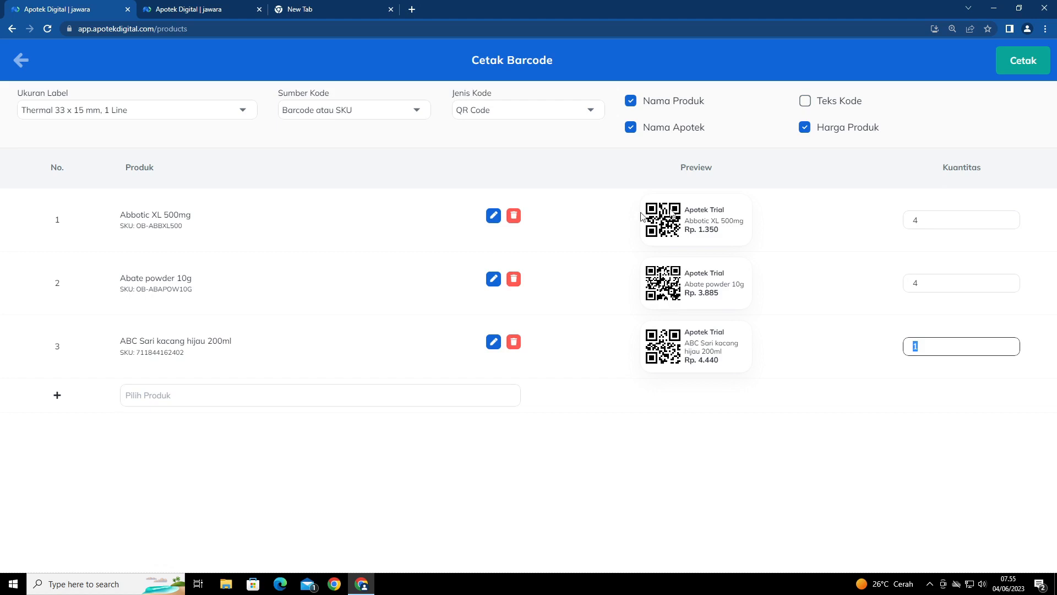
{"action": "type", "text": "2"}
Step: Include the code text (Teks Kode) on the labels
{"action": "double_click", "coordinate": [933, 283]}
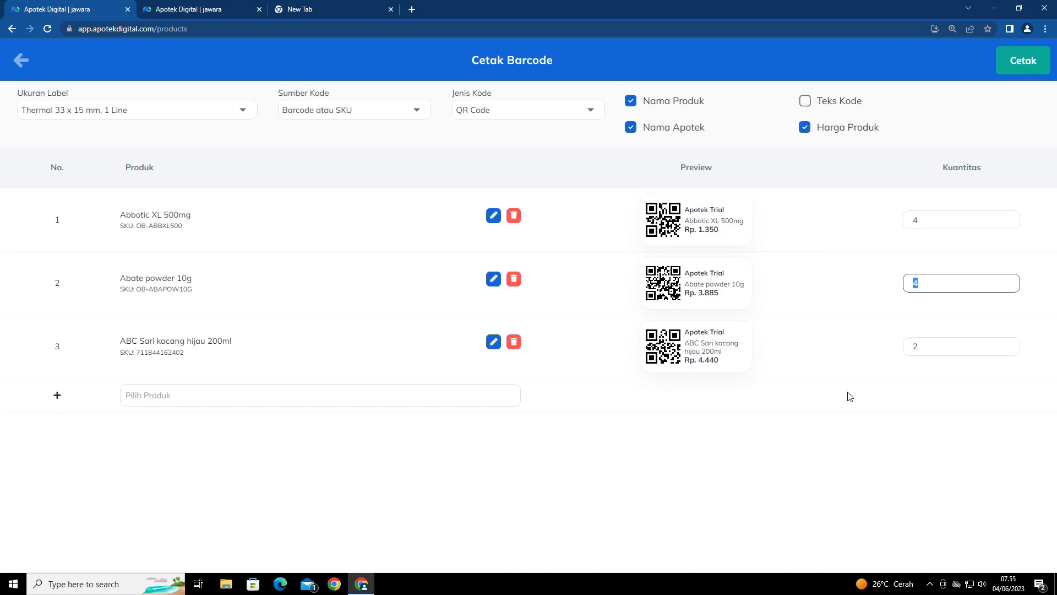
{"action": "left_click", "coordinate": [820, 106]}
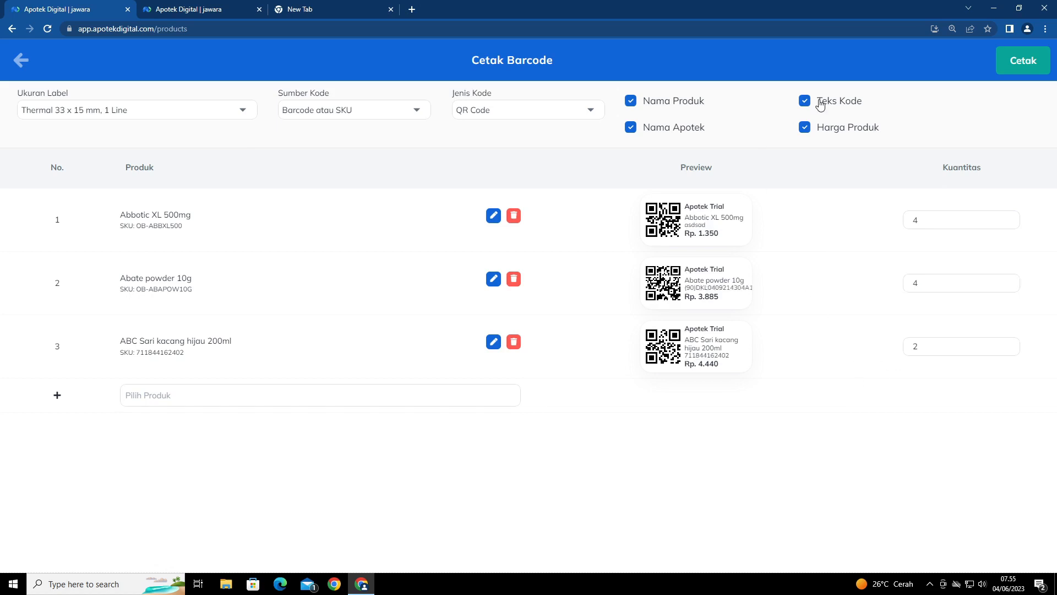
Step: Try the Barcode code type on the labels with the code text (Teks Kode) shown, and examine the code under the Abate powder 10g barcode
{"action": "left_click", "coordinate": [821, 105]}
{"action": "left_click", "coordinate": [517, 110]}
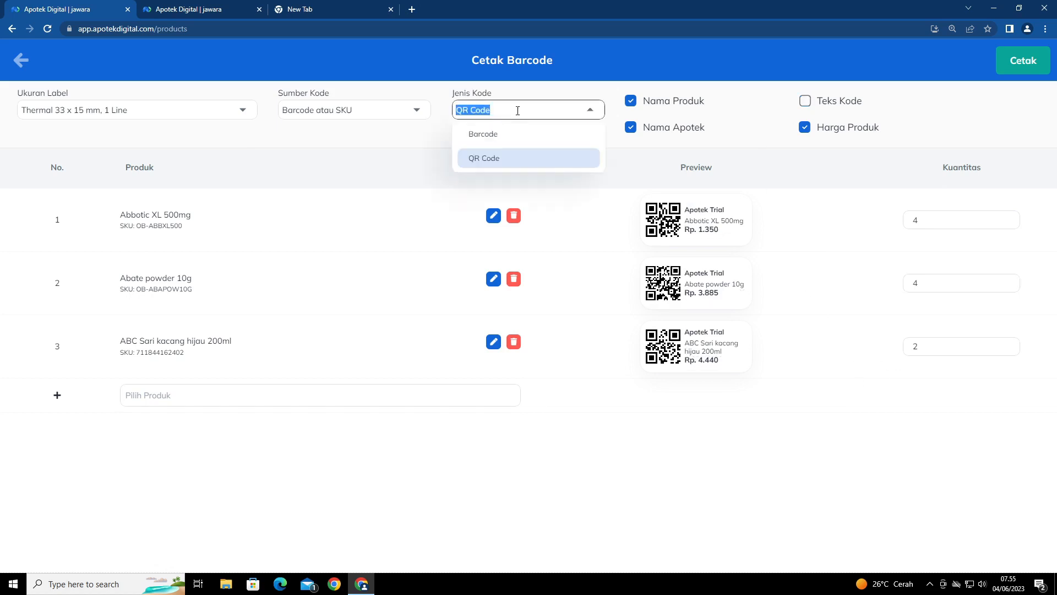
{"action": "left_click", "coordinate": [503, 139]}
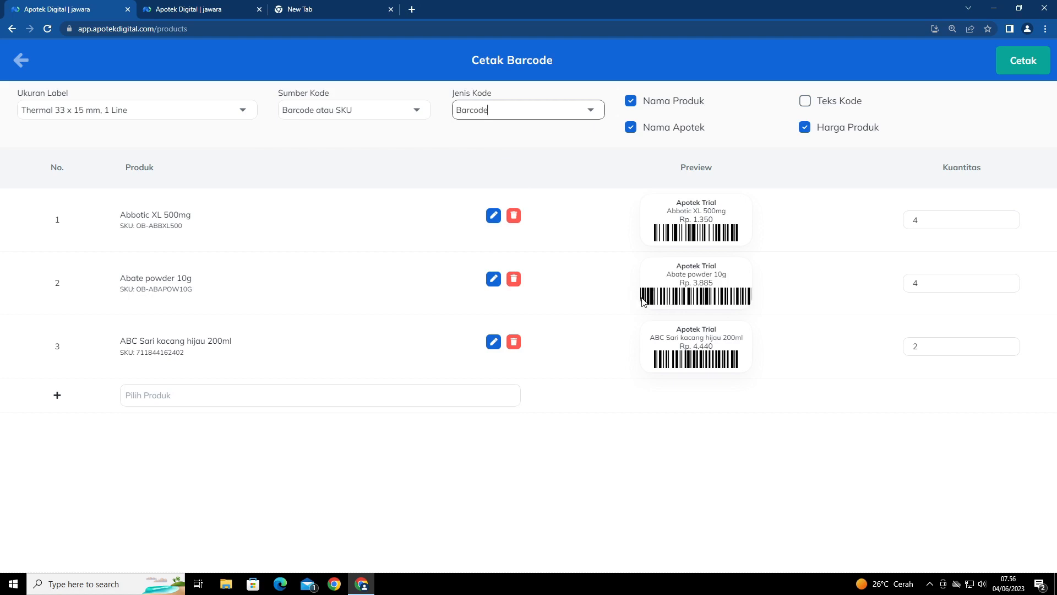
{"action": "left_click", "coordinate": [807, 103]}
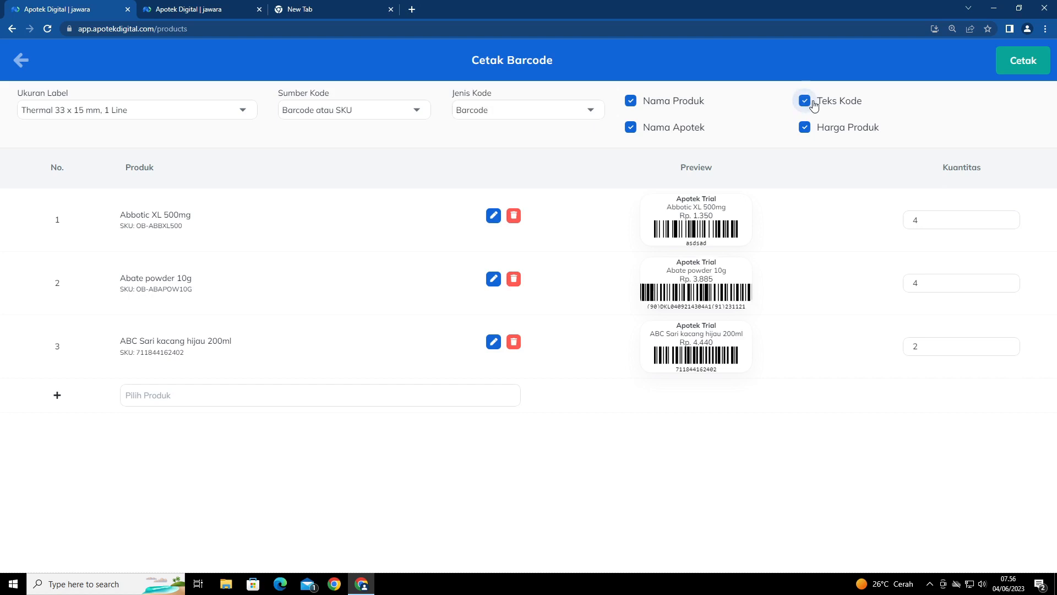
{"action": "triple_click", "coordinate": [689, 304]}
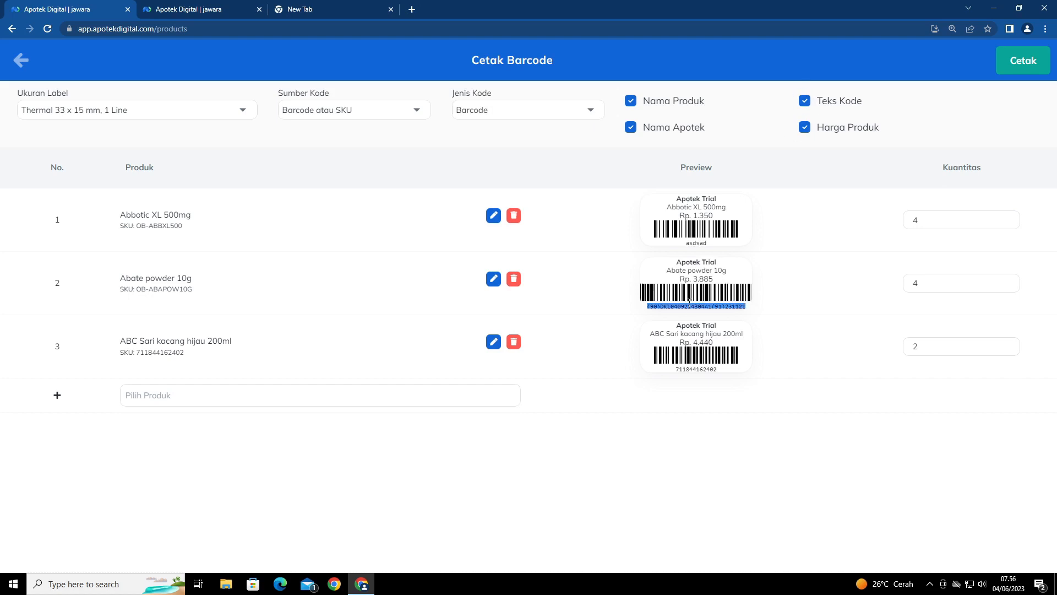
{"action": "left_click", "coordinate": [693, 296]}
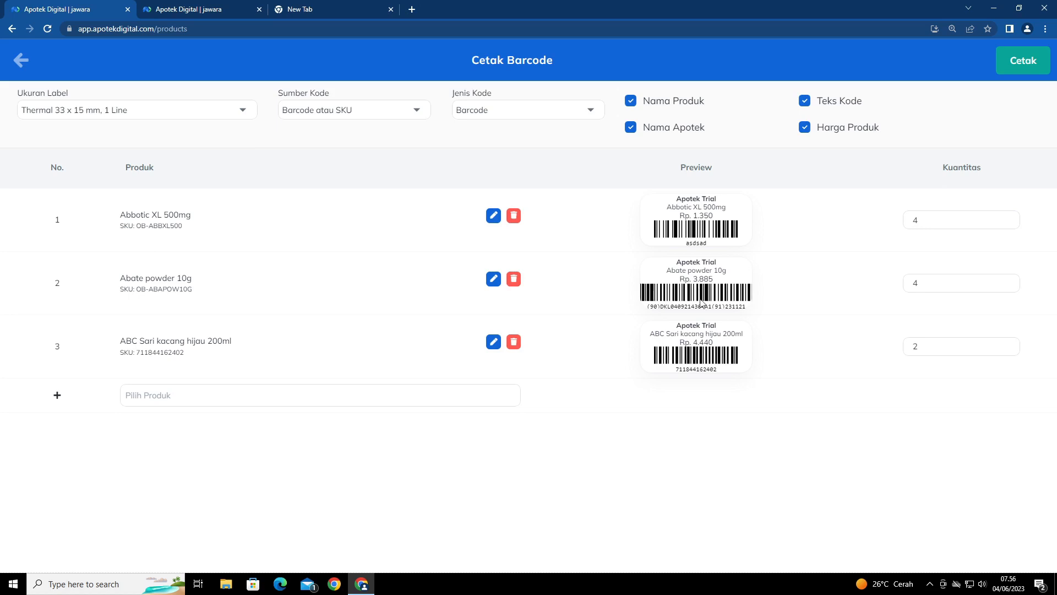
{"action": "triple_click", "coordinate": [706, 307]}
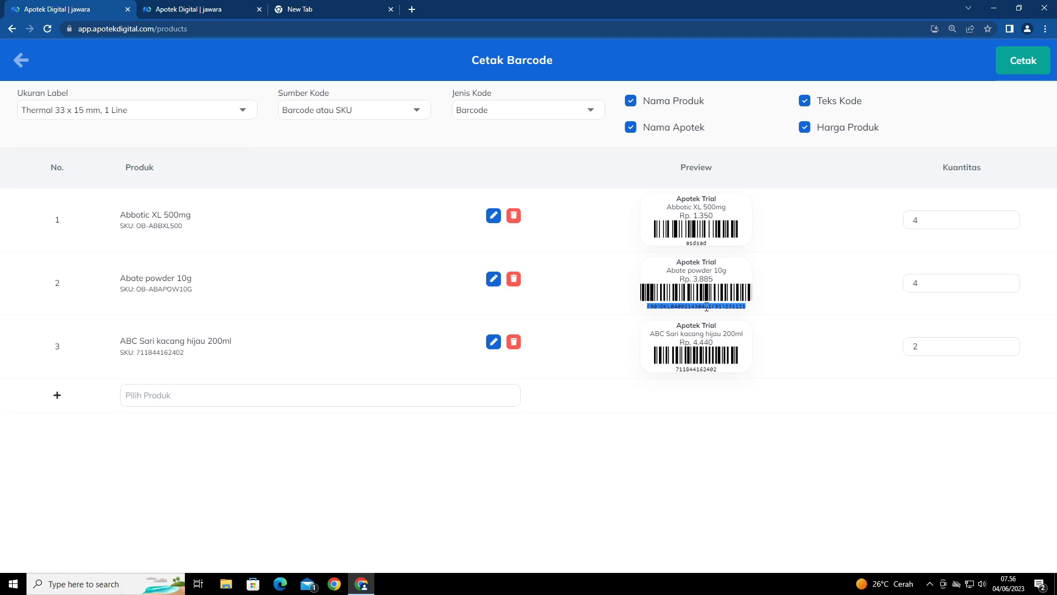
Step: Set the label code type (Jenis Kode) to QR Code and exclude the code text (Teks Kode)
{"action": "left_click", "coordinate": [590, 112]}
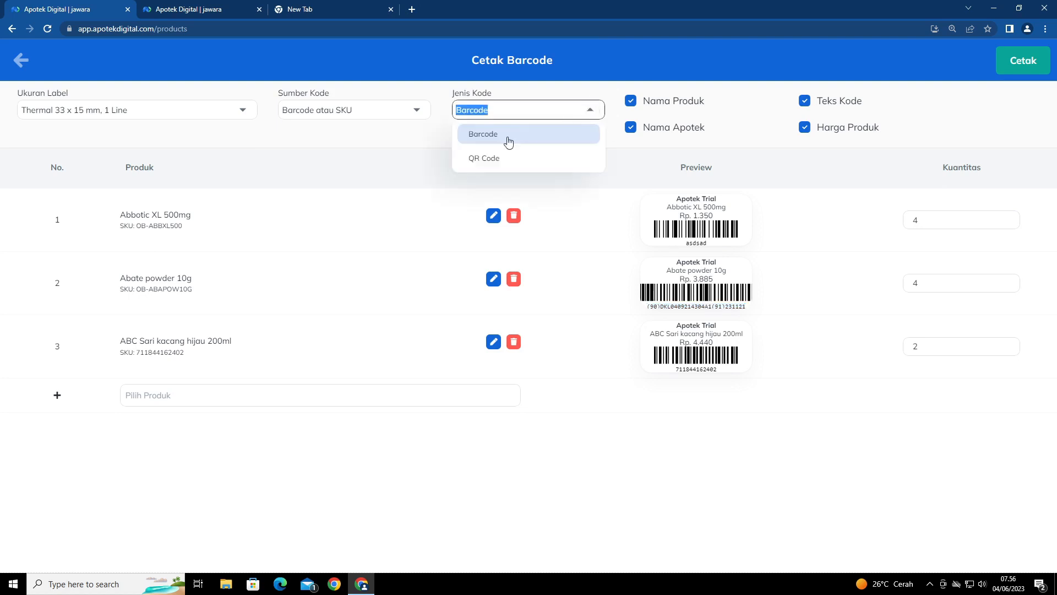
{"action": "left_click", "coordinate": [497, 161]}
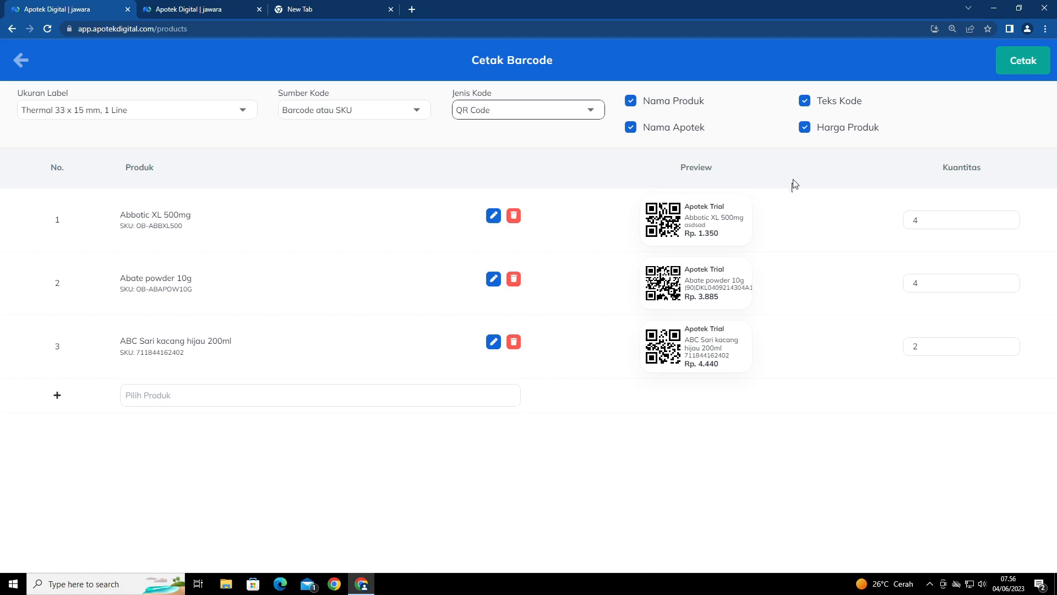
{"action": "left_click", "coordinate": [806, 101]}
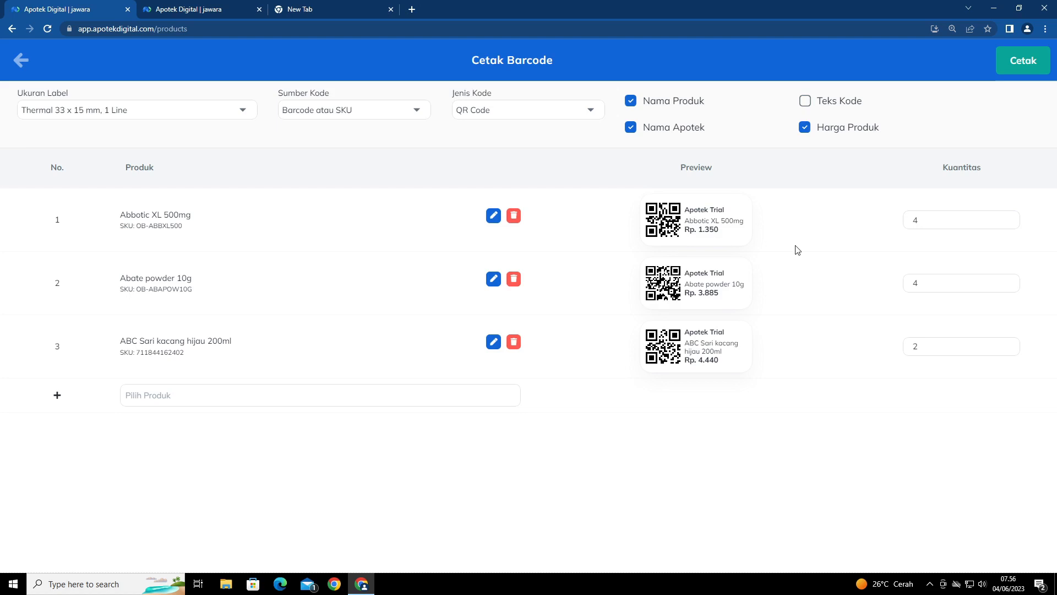
Step: Switch to full screen, generate the QR code labels for all listed products and bring up their print preview
{"action": "key", "text": "F11"}
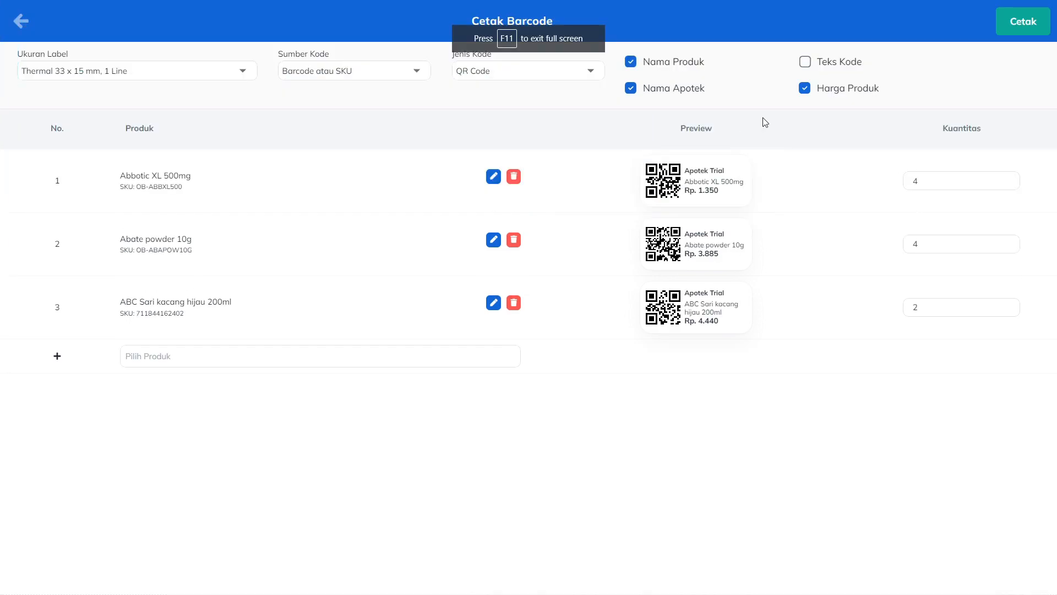
{"action": "left_click", "coordinate": [1033, 25]}
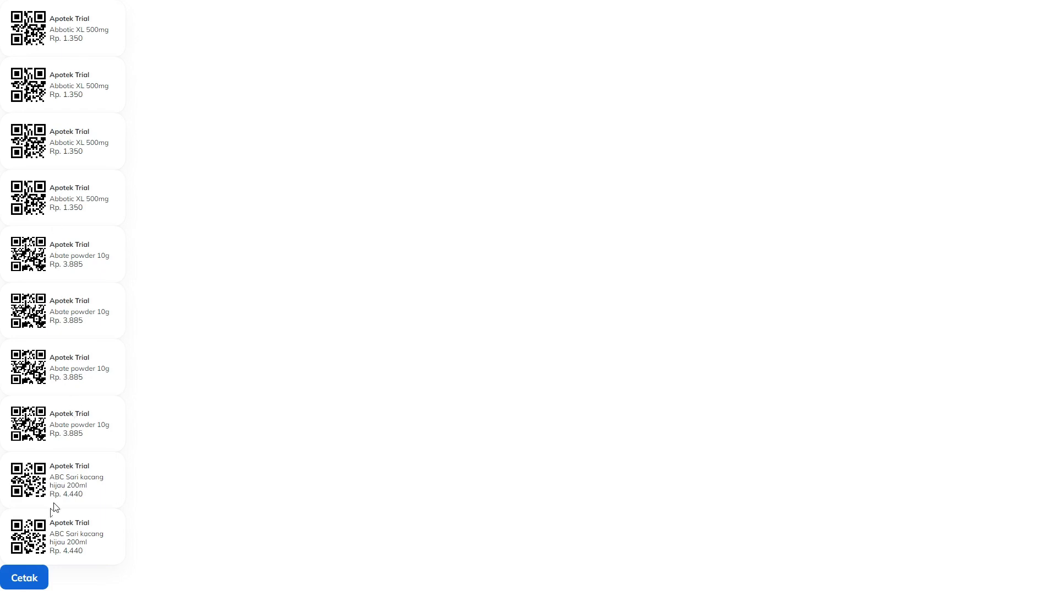
{"action": "left_click", "coordinate": [34, 578]}
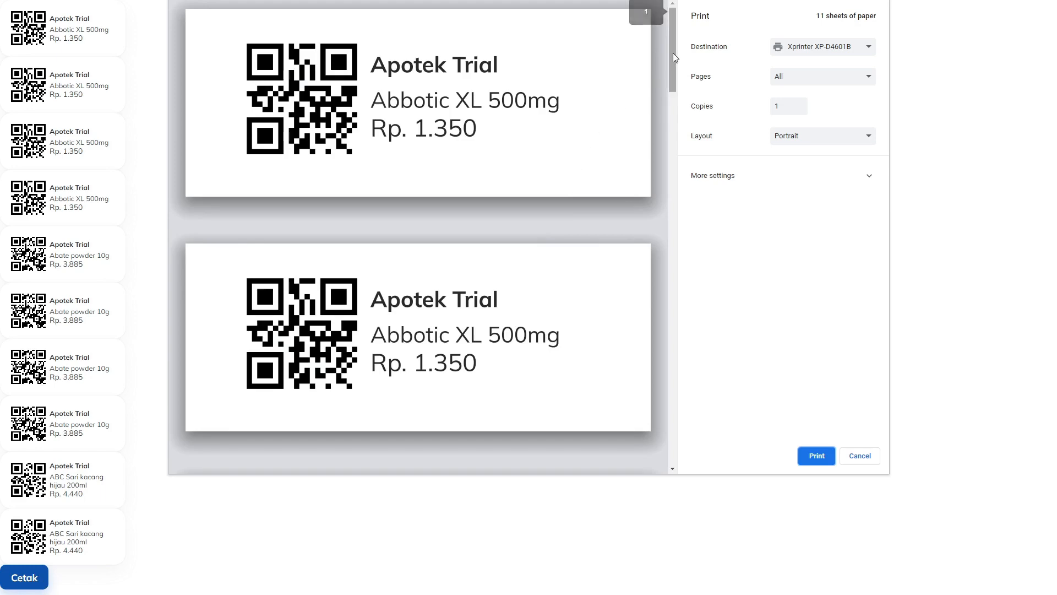
{"action": "mouse_move", "coordinate": [673, 53]}
{"action": "left_mouse_down"}
{"action": "mouse_move", "coordinate": [676, 86]}
{"action": "mouse_move", "coordinate": [674, 41]}
{"action": "left_mouse_up"}
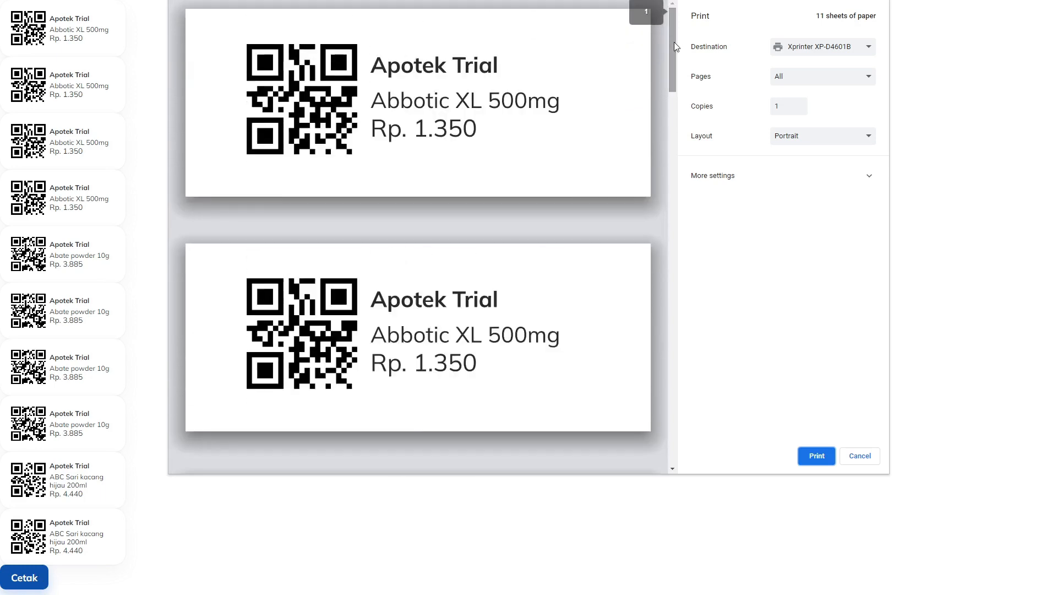
Step: Choose Xprinter XP-D4601B as the print destination and expand the additional print settings
{"action": "left_click", "coordinate": [830, 53]}
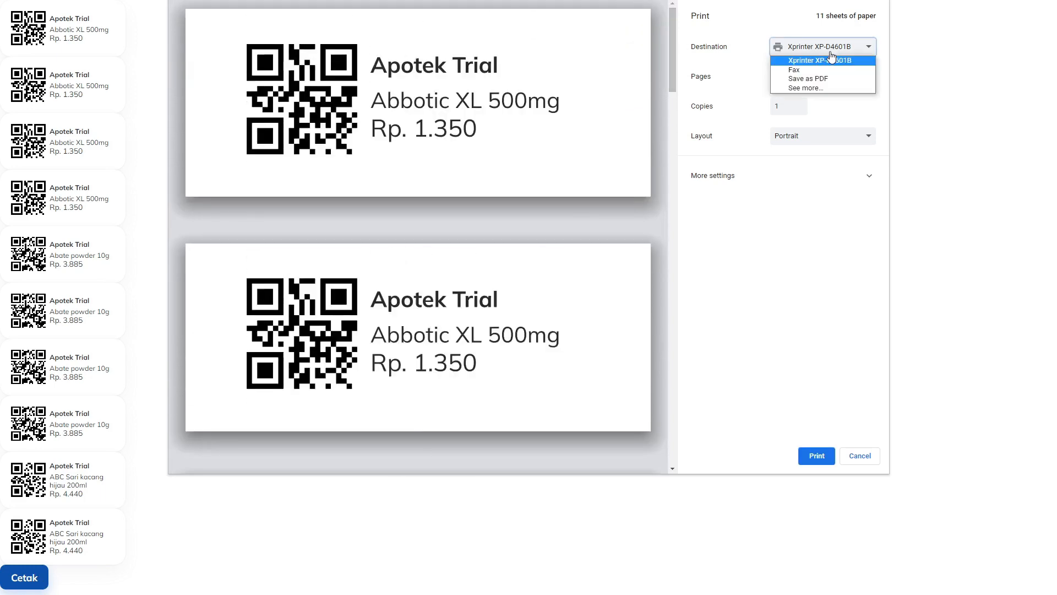
{"action": "left_click", "coordinate": [861, 34]}
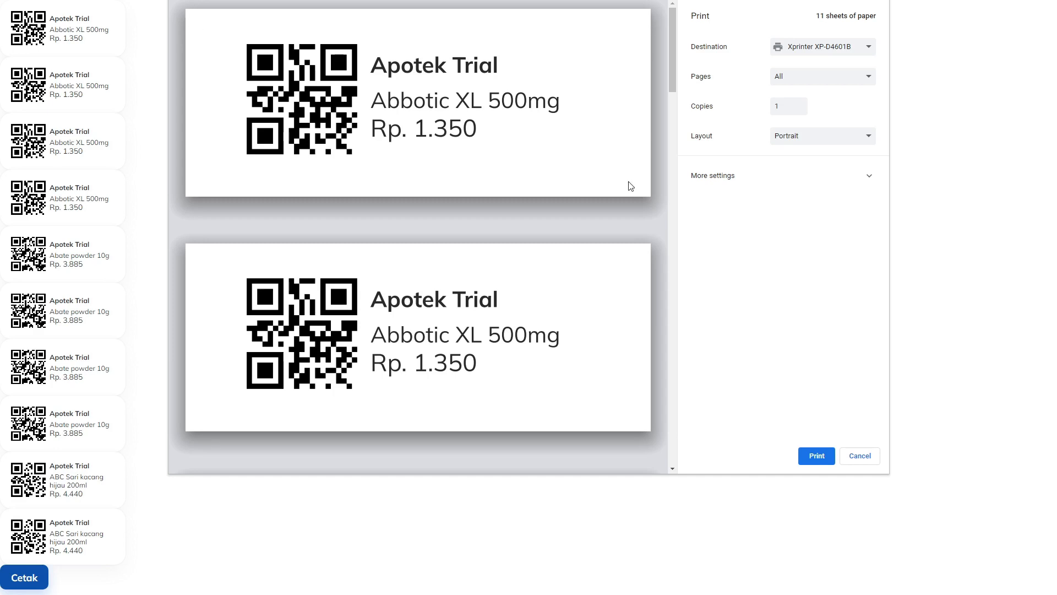
{"action": "left_click", "coordinate": [821, 50]}
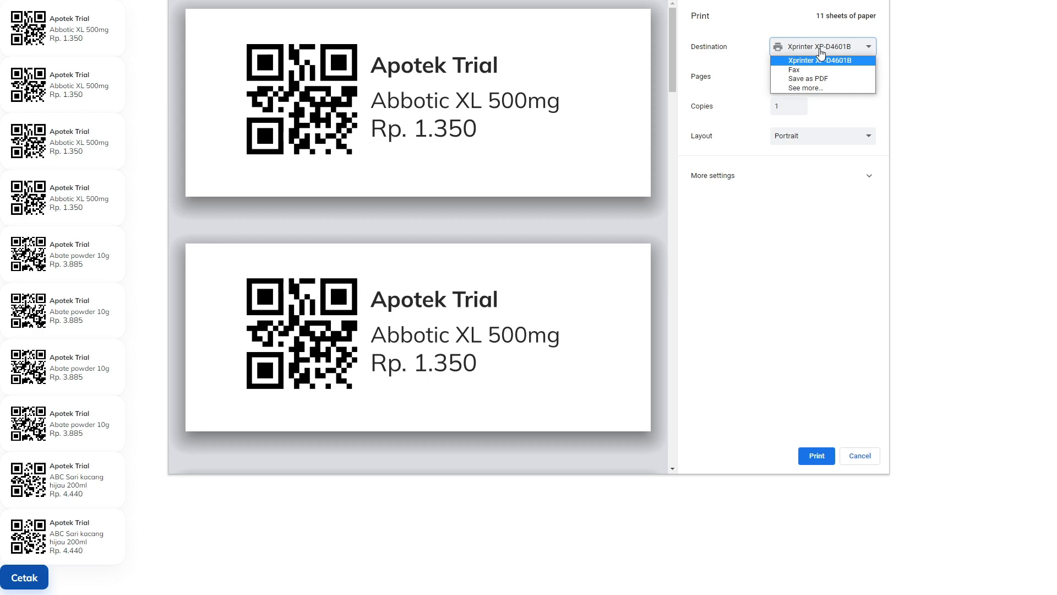
{"action": "left_click", "coordinate": [813, 60]}
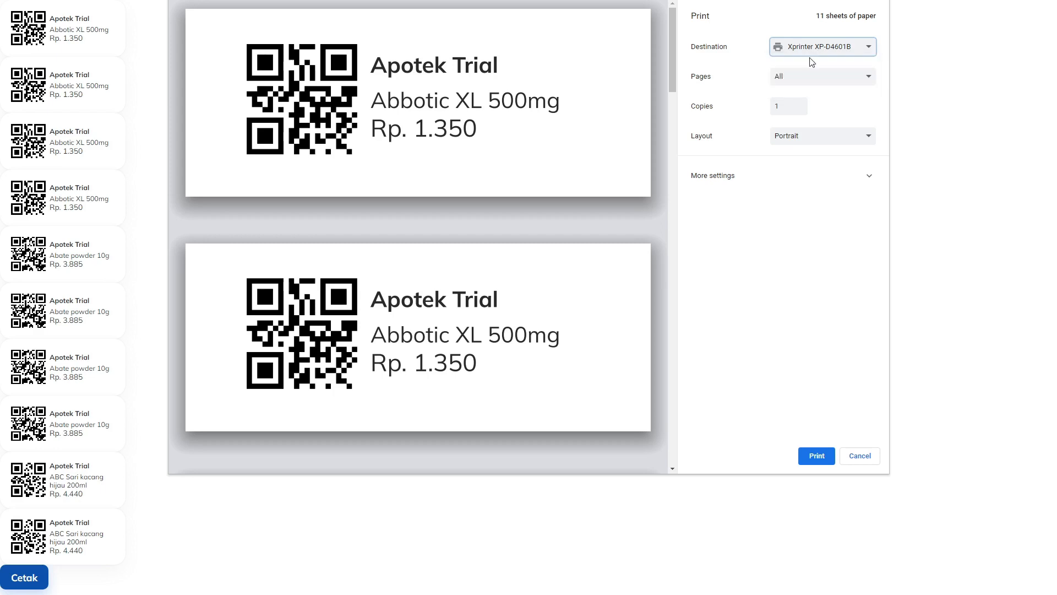
{"action": "left_click", "coordinate": [811, 180]}
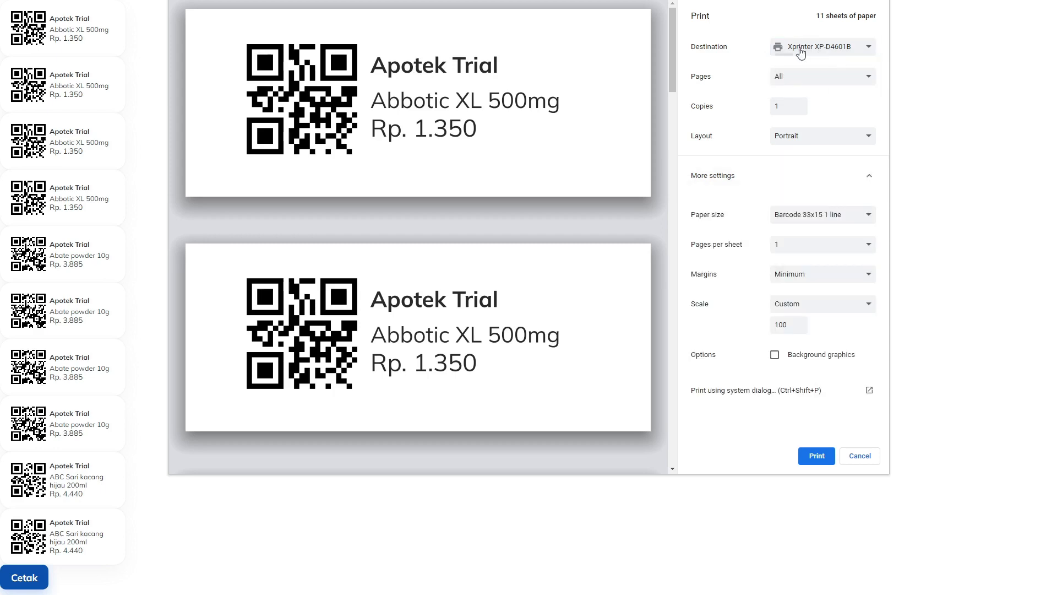
Step: Review the print destinations, label preview and available paper sizes, and close the print dialog without printing
{"action": "left_click", "coordinate": [799, 50]}
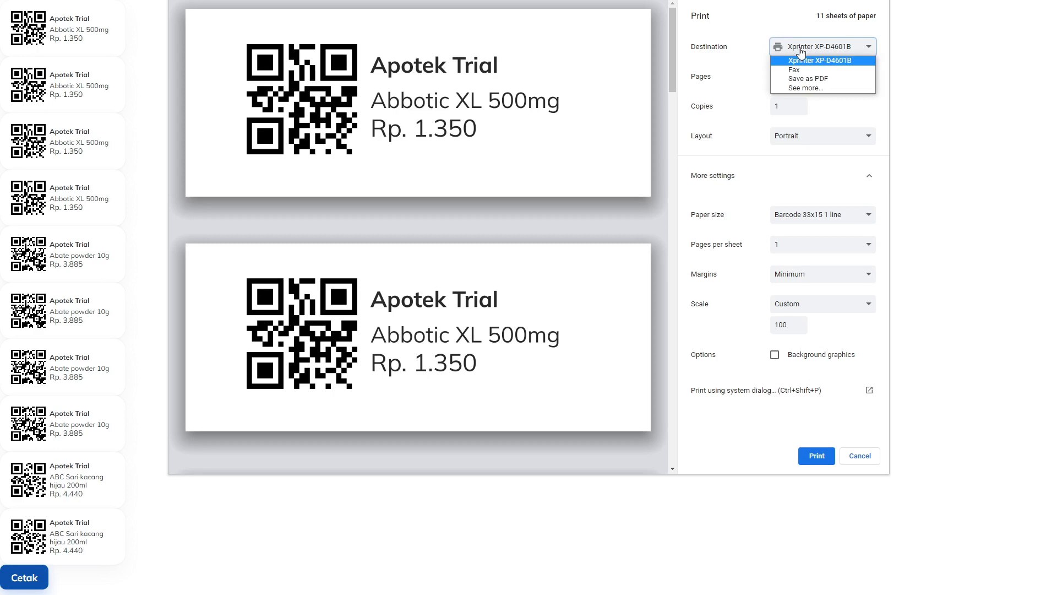
{"action": "left_click", "coordinate": [751, 47]}
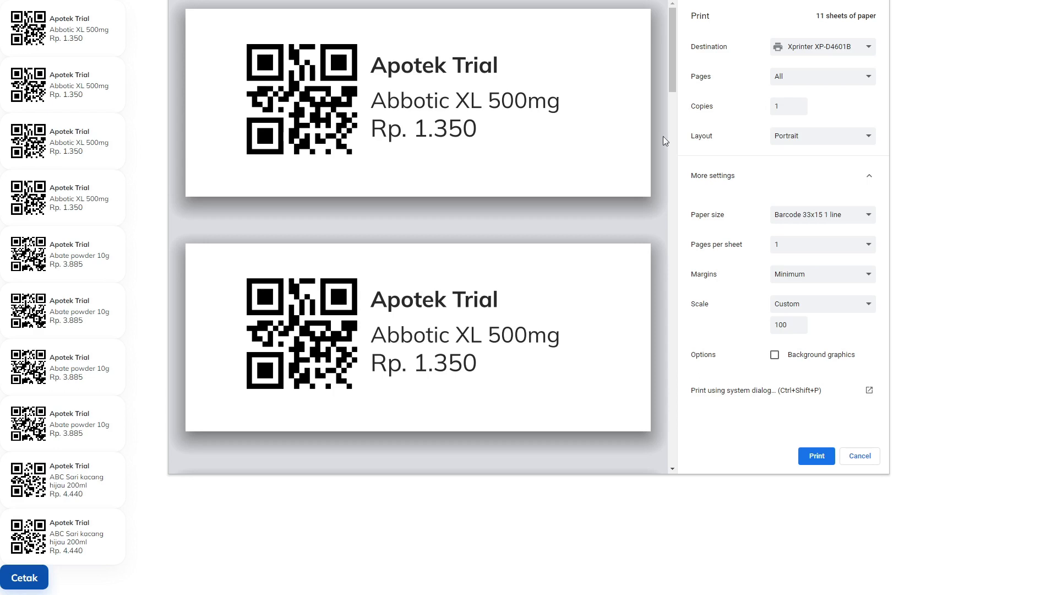
{"action": "mouse_move", "coordinate": [674, 58]}
{"action": "left_mouse_down"}
{"action": "mouse_move", "coordinate": [696, 439]}
{"action": "mouse_move", "coordinate": [694, 182]}
{"action": "mouse_move", "coordinate": [673, 48]}
{"action": "left_mouse_up"}
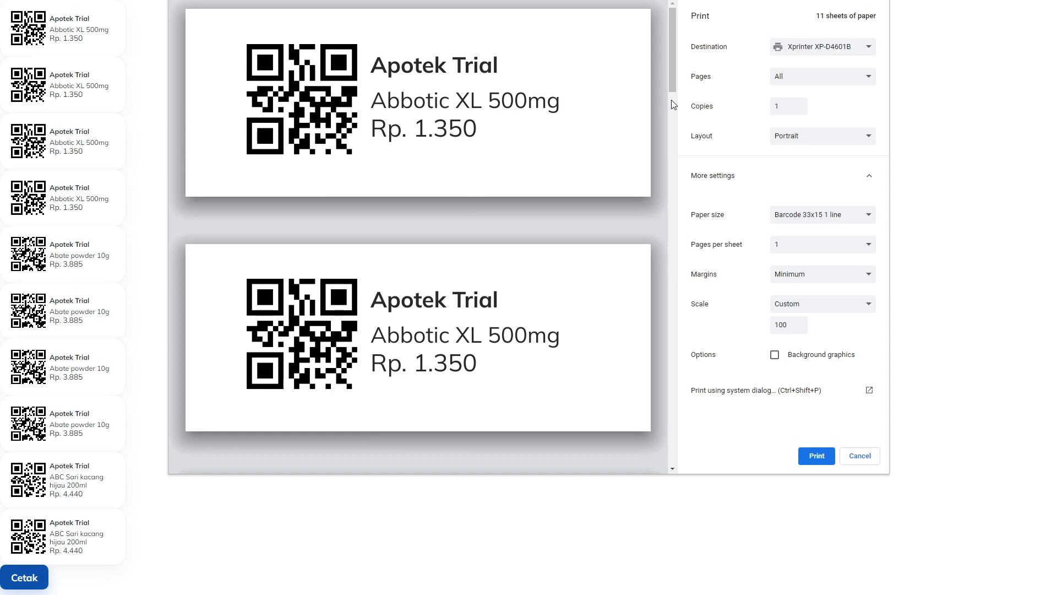
{"action": "left_click", "coordinate": [816, 48]}
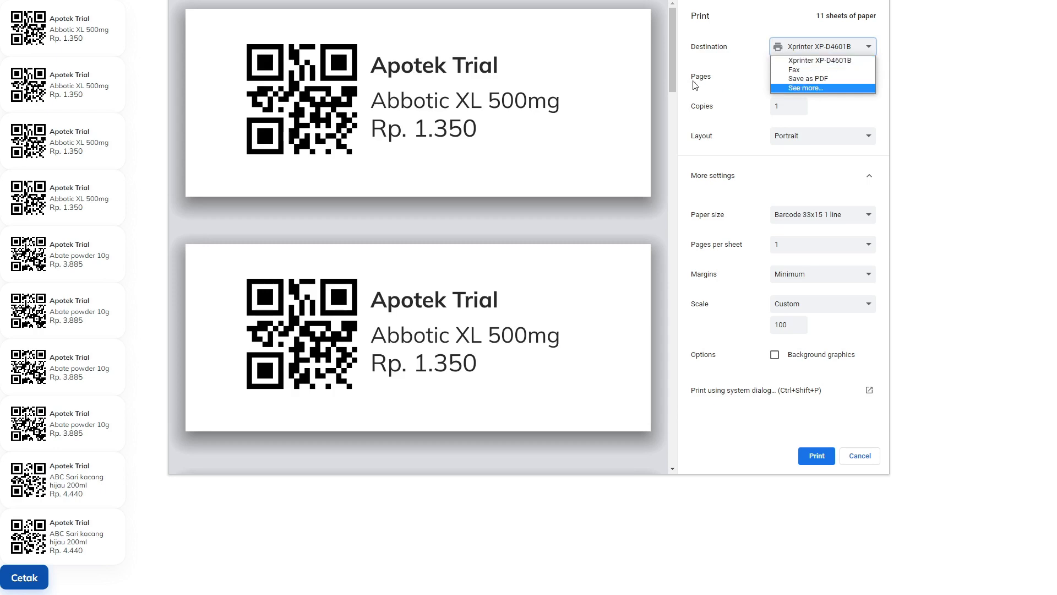
{"action": "scroll", "coordinate": [671, 61], "scroll_direction": "down", "scroll_amount": 3}
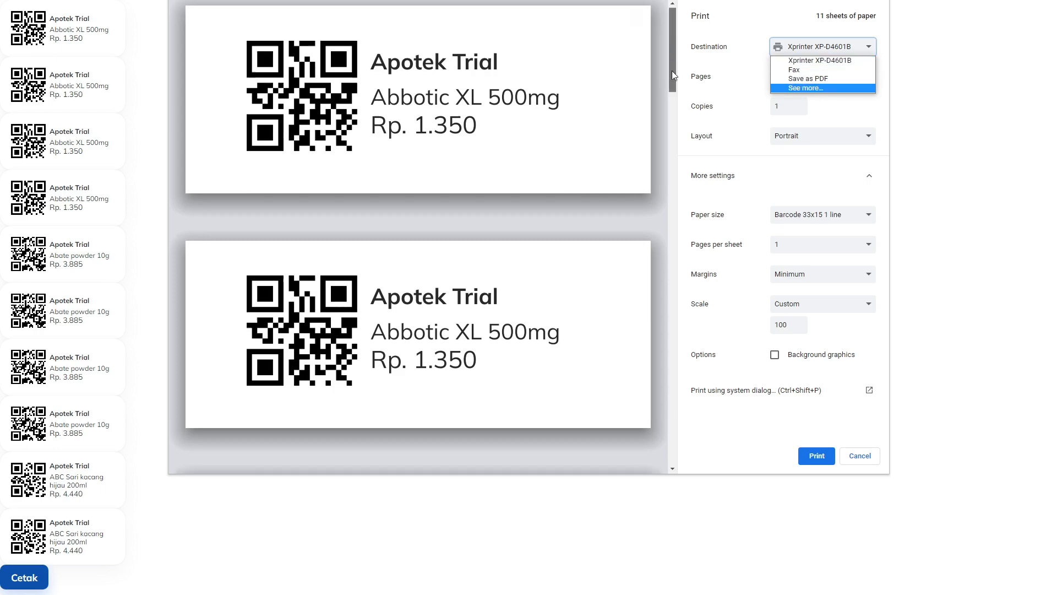
{"action": "left_click", "coordinate": [819, 215]}
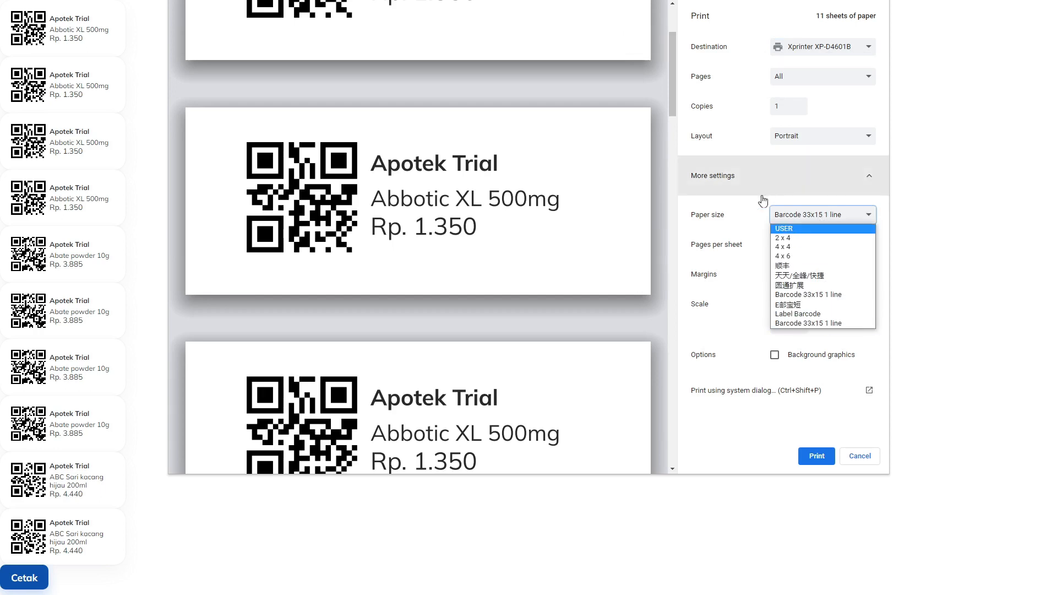
{"action": "left_click", "coordinate": [695, 204]}
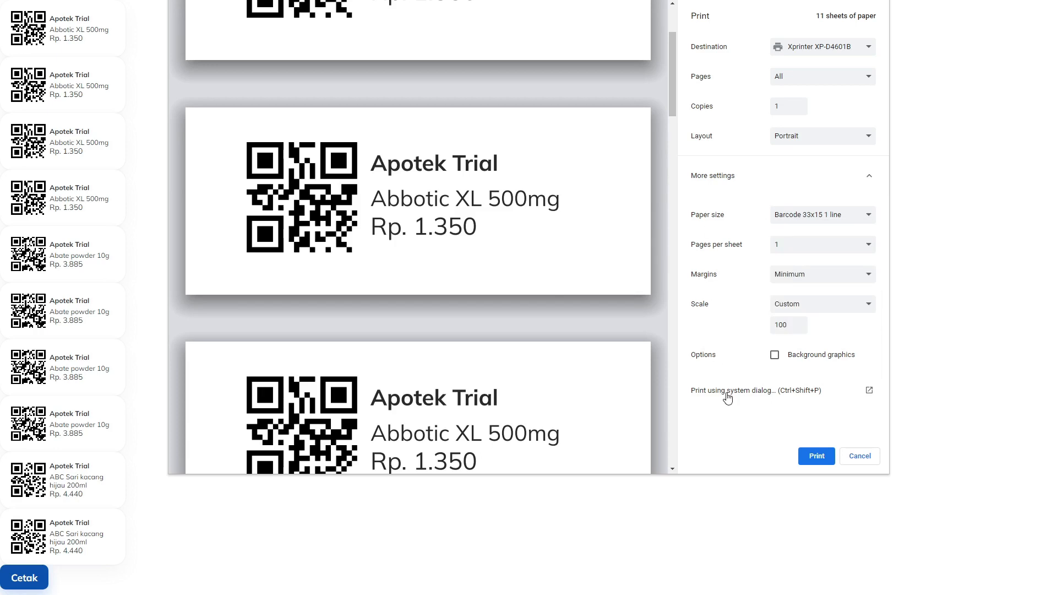
{"action": "left_click", "coordinate": [860, 456]}
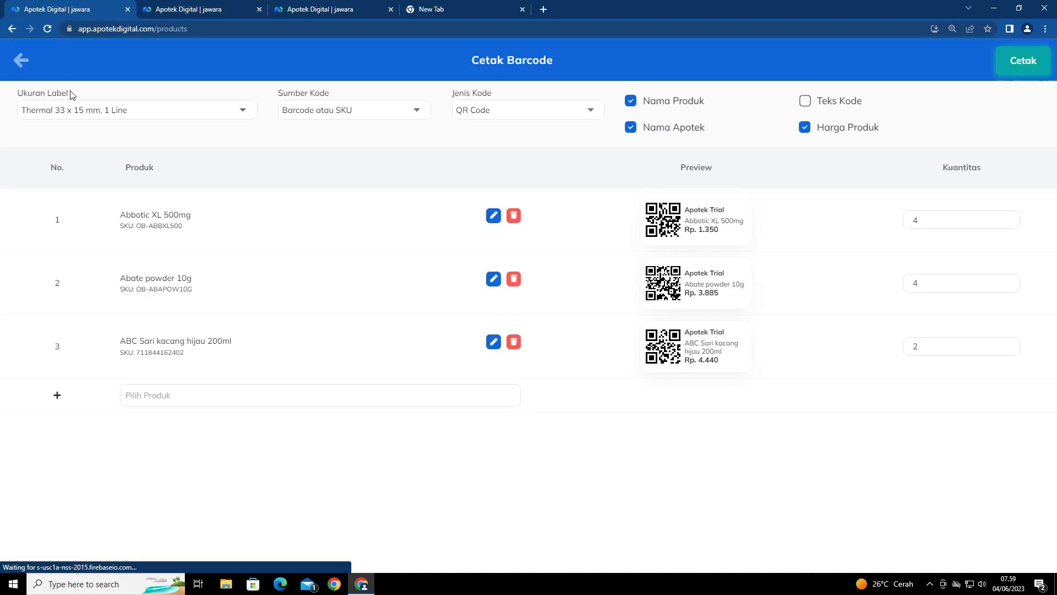
Step: Leave the product label page and open the purchase invoice list (Faktur Pembelian)
{"action": "left_click", "coordinate": [21, 60]}
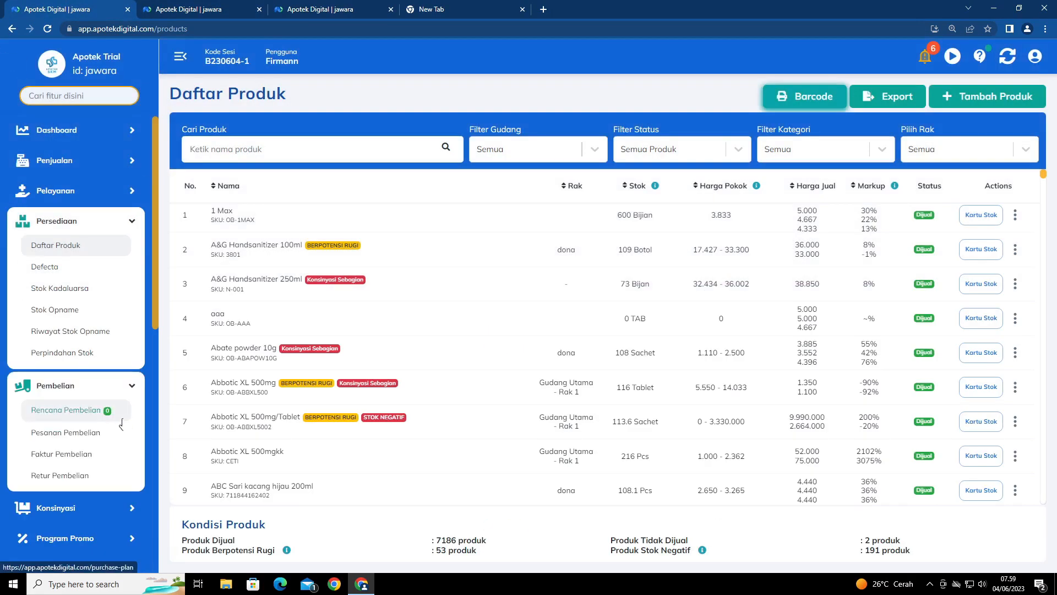
{"action": "left_click", "coordinate": [87, 453]}
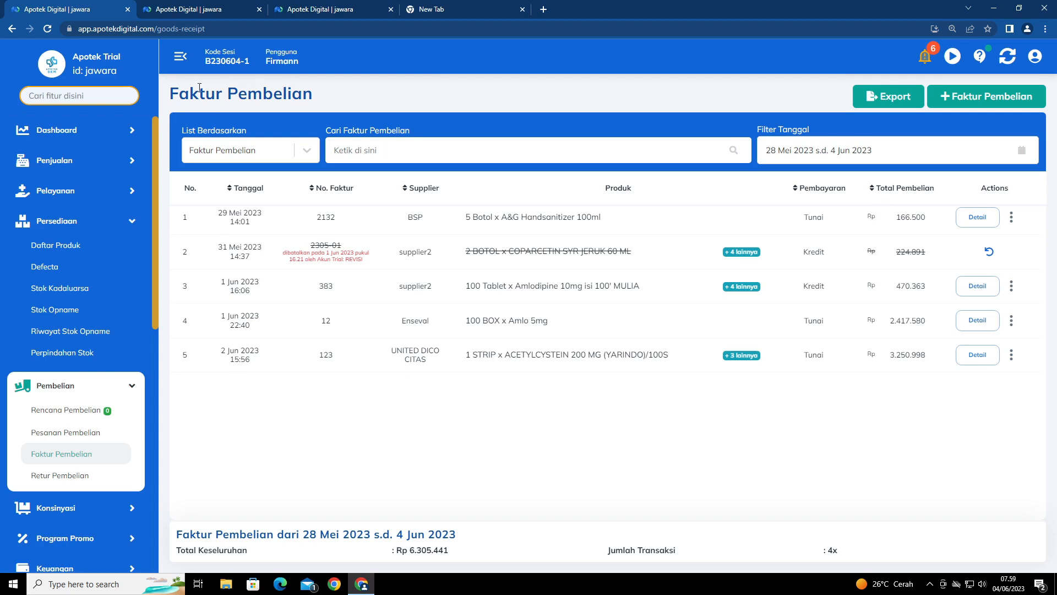
{"action": "left_click", "coordinate": [992, 94]}
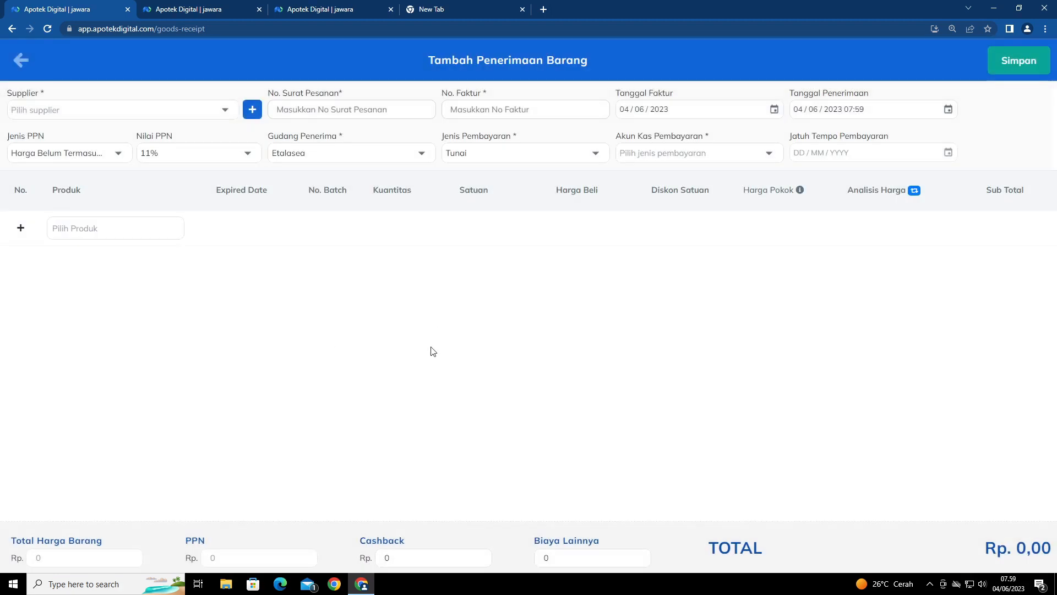
{"action": "left_click", "coordinate": [21, 60]}
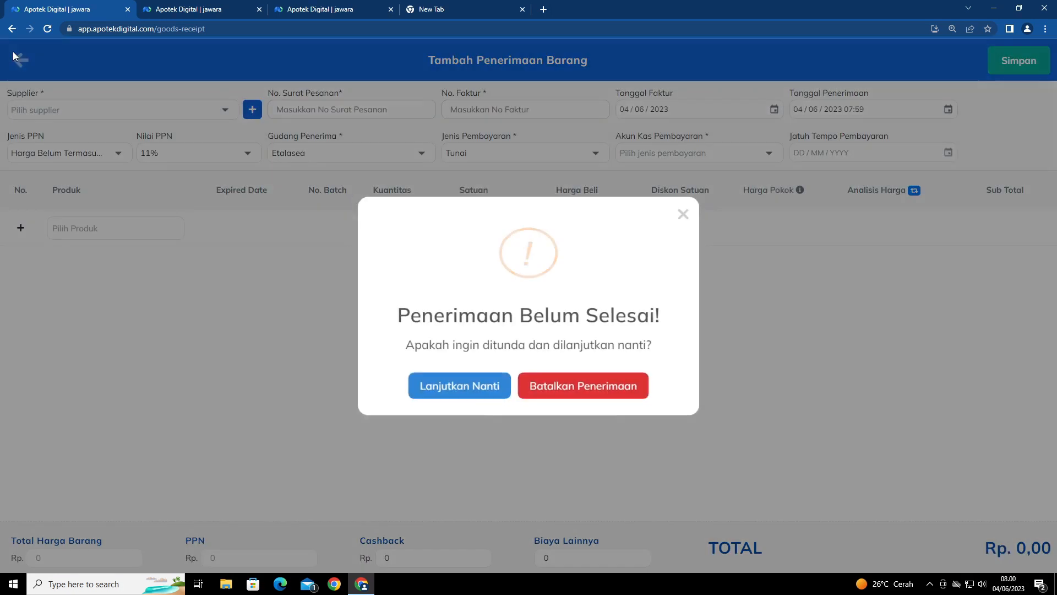
{"action": "left_click", "coordinate": [560, 389]}
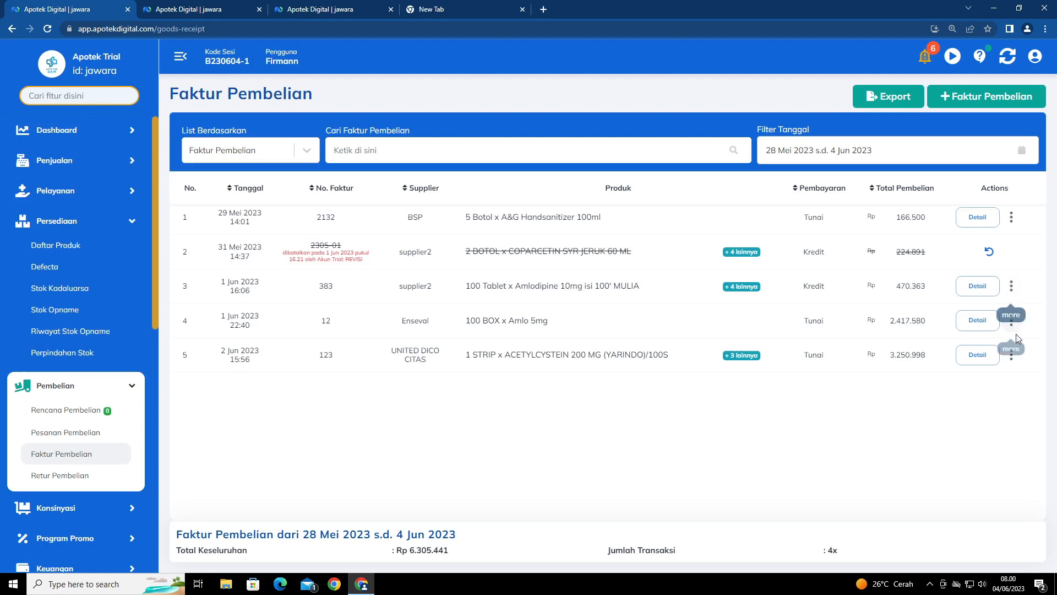
Step: Open Cetak Barcode for the 2 June 2023 UNITED DICO CITAS purchase invoice and set its code source (Sumber Kode) to Kode Produk (SKU)
{"action": "left_click", "coordinate": [1012, 358]}
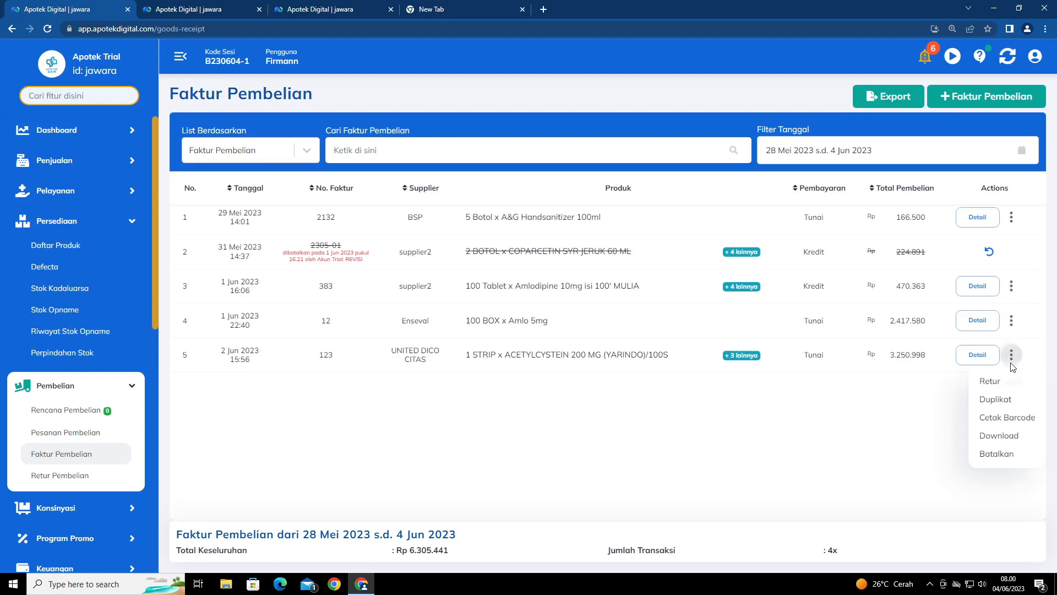
{"action": "left_click", "coordinate": [1006, 417]}
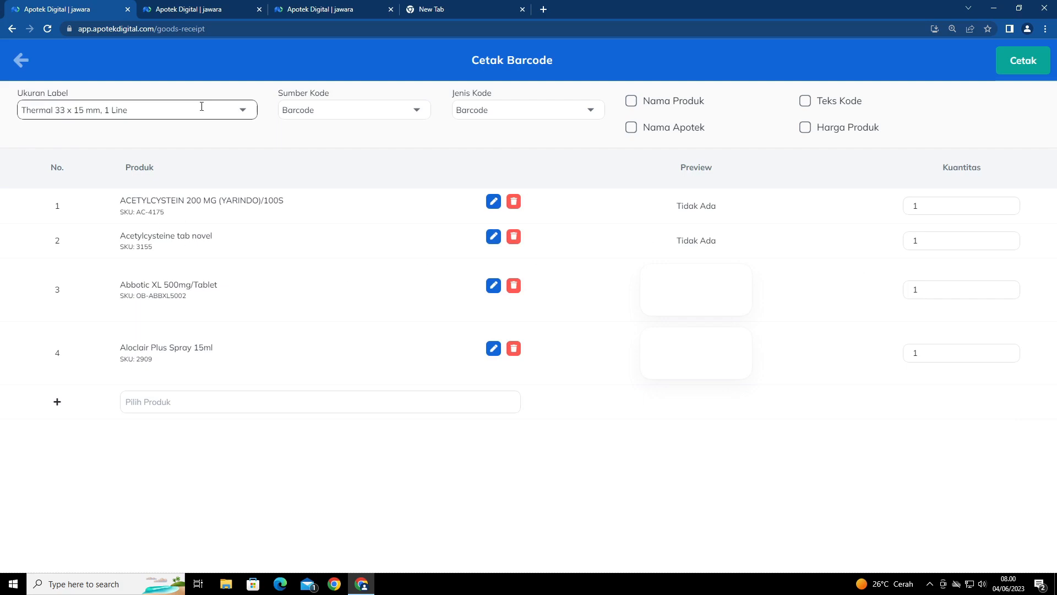
{"action": "left_click", "coordinate": [292, 116]}
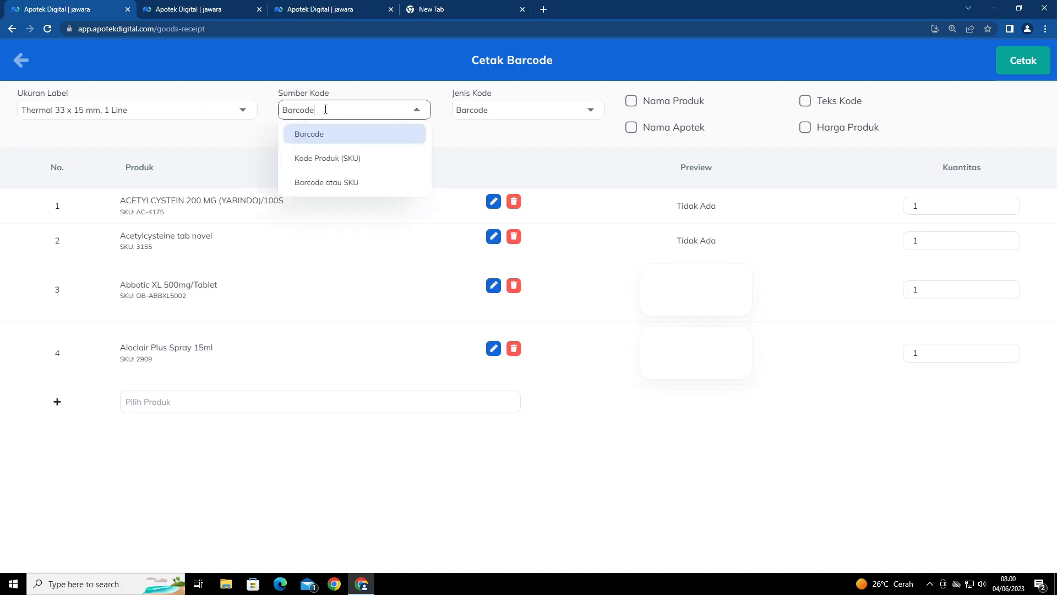
{"action": "left_click", "coordinate": [338, 158]}
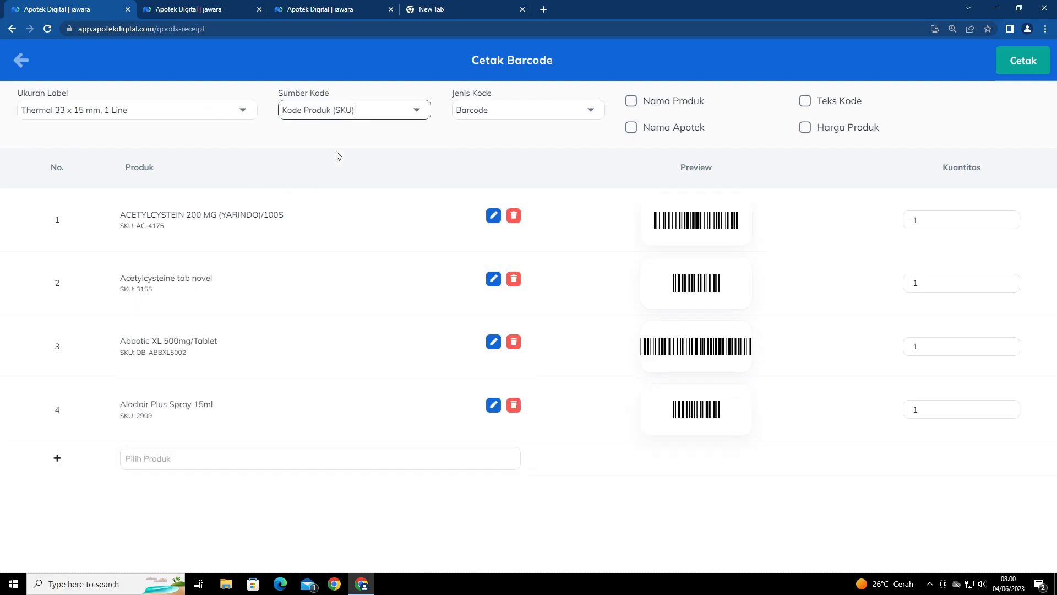
Step: Set Sumber Kode to Barcode atau SKU, include Nama Produk and Nama Apotek on the labels, and set Jenis Kode to QR Code
{"action": "left_click", "coordinate": [416, 114]}
{"action": "left_click", "coordinate": [360, 183]}
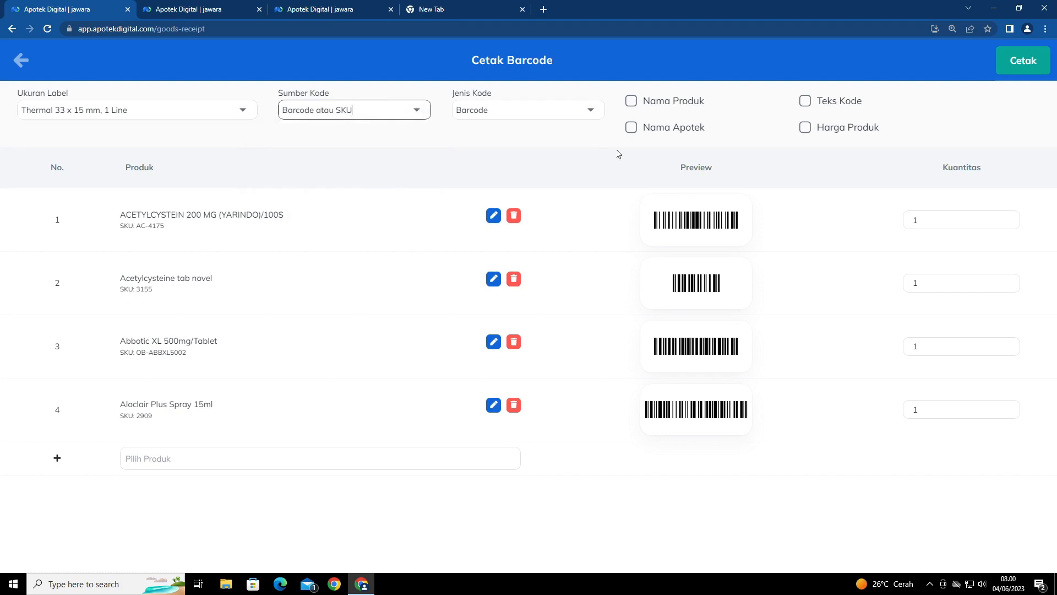
{"action": "left_click", "coordinate": [631, 101]}
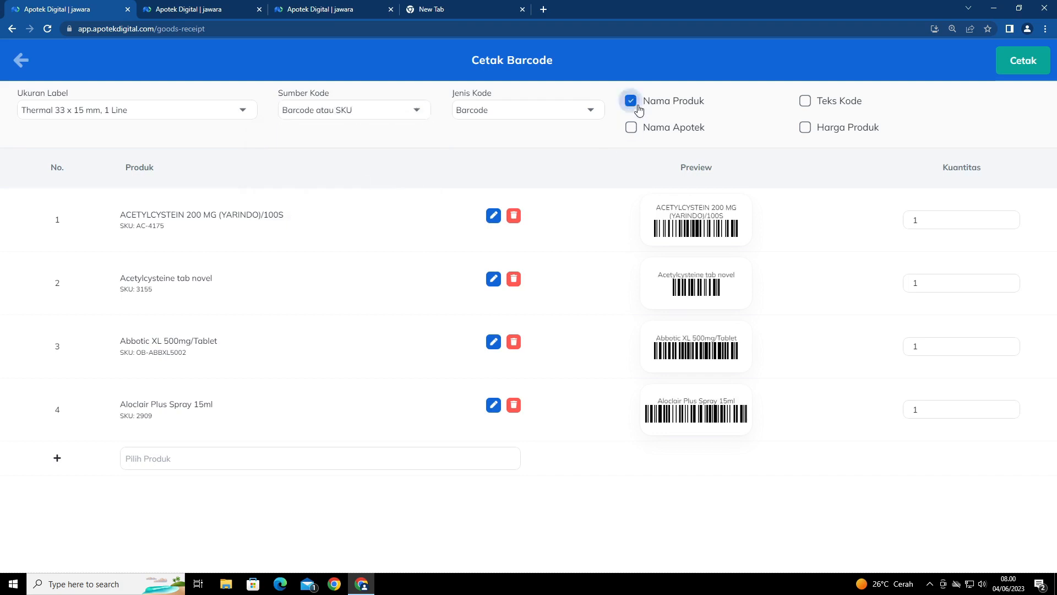
{"action": "left_click", "coordinate": [687, 127]}
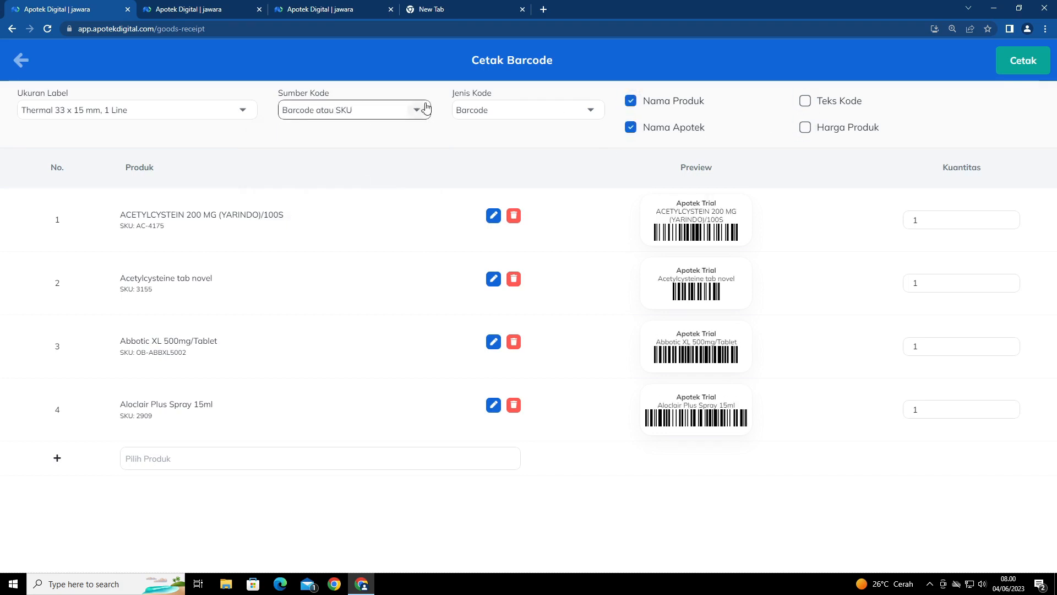
{"action": "left_click", "coordinate": [460, 110]}
{"action": "left_click", "coordinate": [484, 160]}
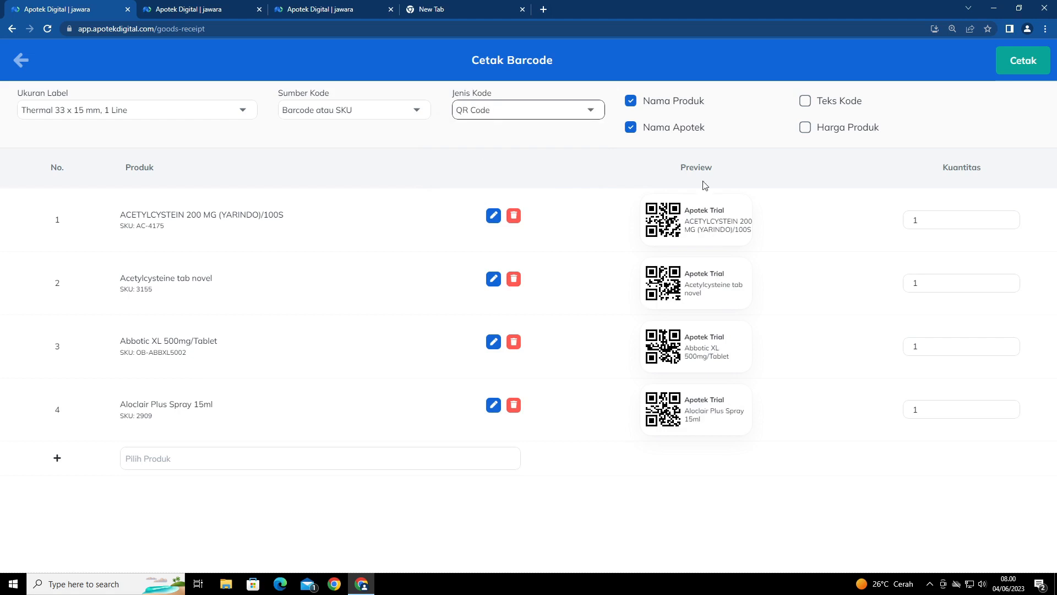
Step: Generate the QR label preview for the invoice's products, open its print dialog, and expand the additional print settings
{"action": "left_click", "coordinate": [805, 269]}
{"action": "left_click", "coordinate": [1018, 64]}
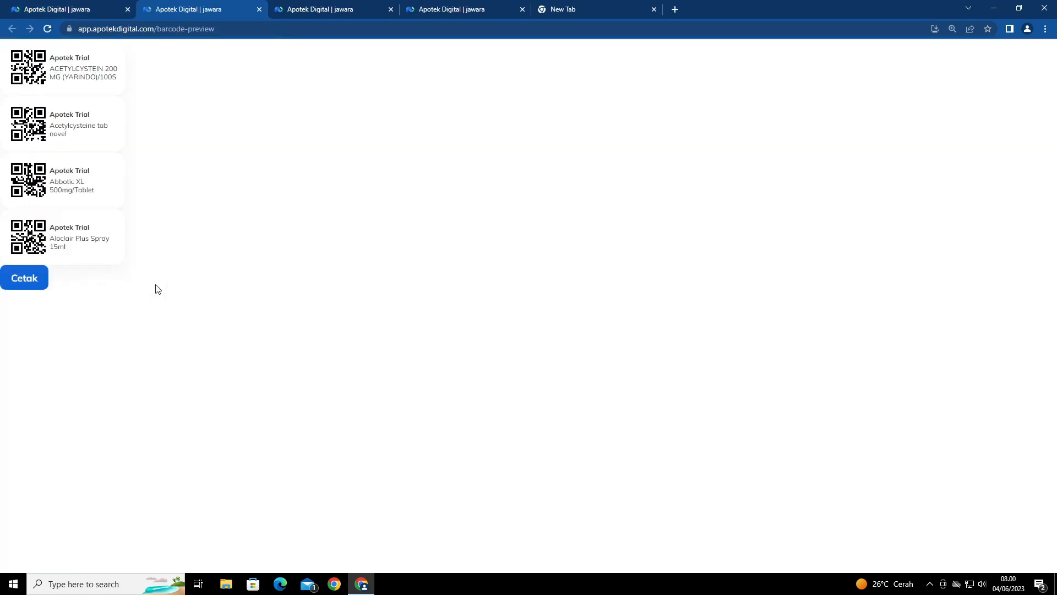
{"action": "left_click", "coordinate": [24, 289]}
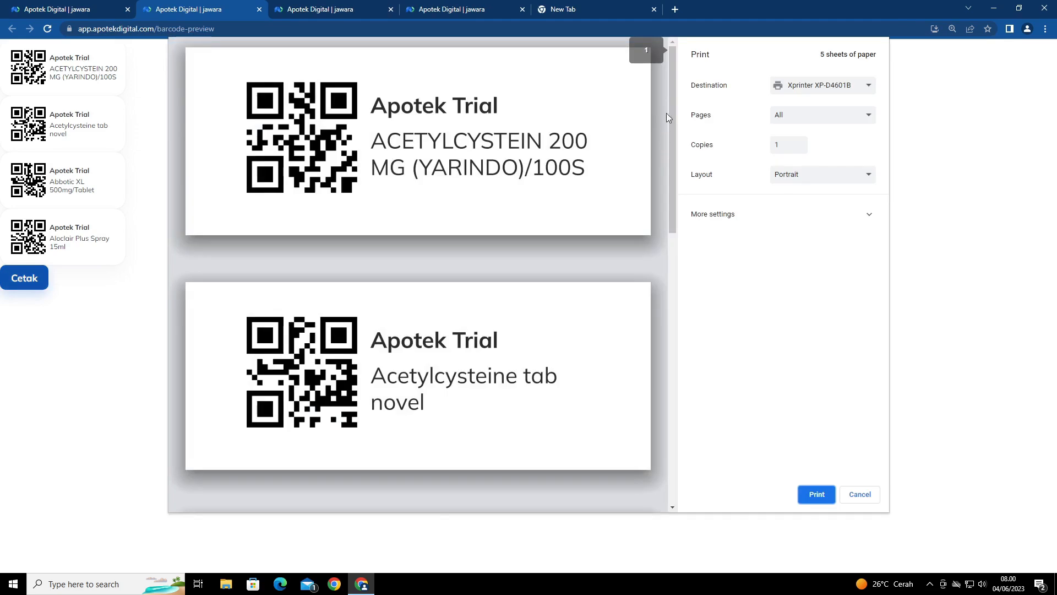
{"action": "left_click_drag", "start_coordinate": [671, 110], "coordinate": [670, 418]}
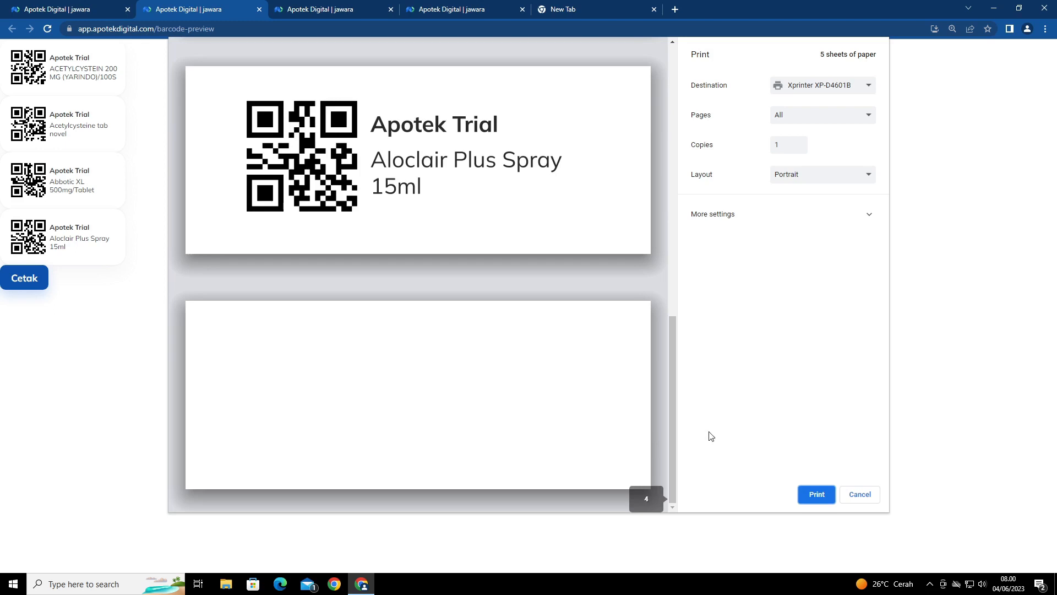
{"action": "left_click", "coordinate": [816, 215]}
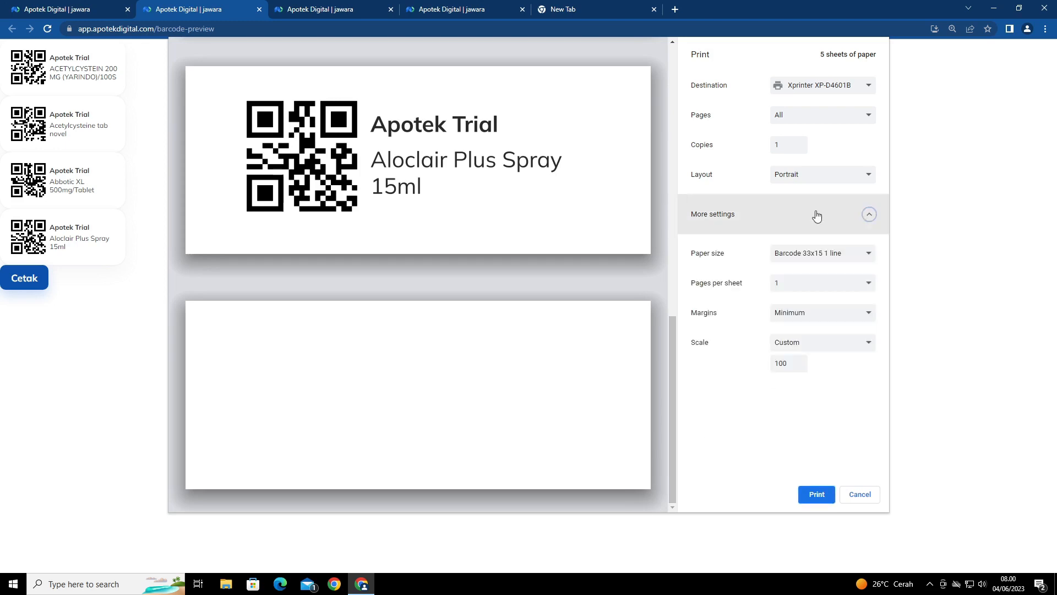
Step: Switch the page range to Custom, check the label pages in the print preview, and submit the print job
{"action": "left_click", "coordinate": [798, 114]}
{"action": "left_click", "coordinate": [793, 156]}
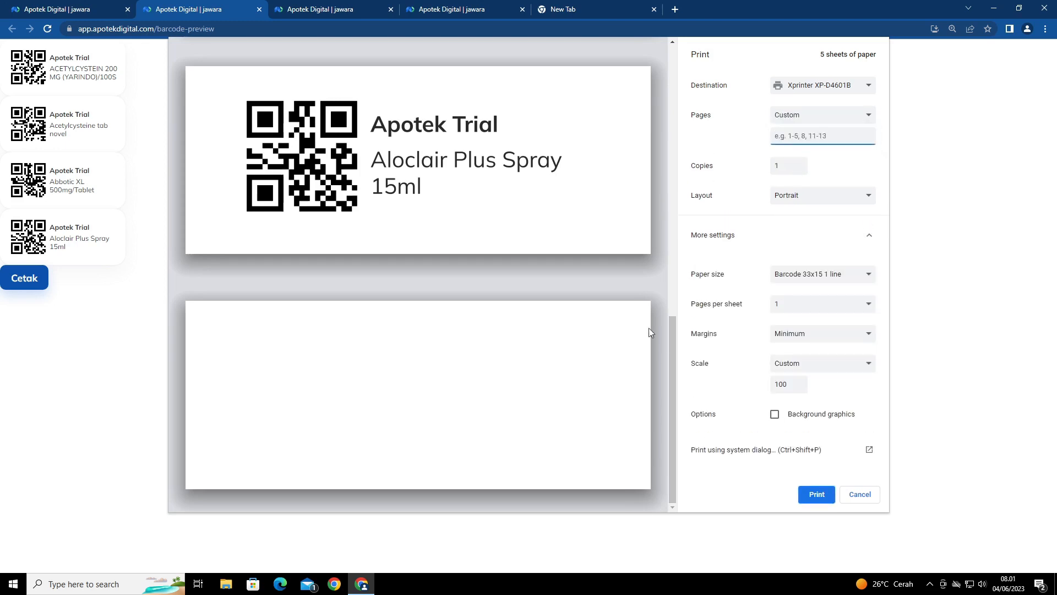
{"action": "scroll", "coordinate": [669, 351], "scroll_direction": "up", "scroll_amount": 1}
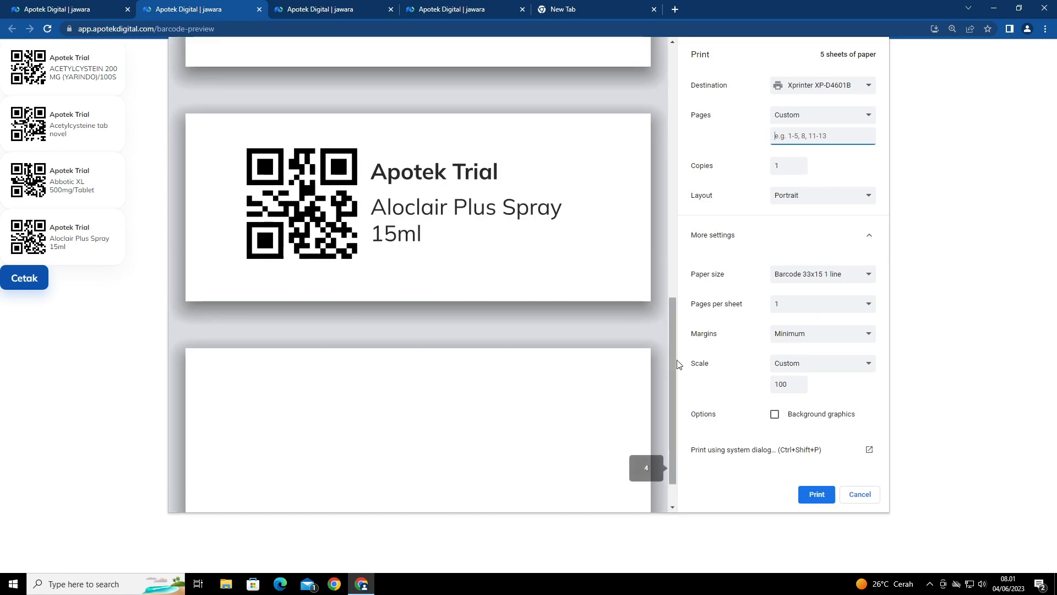
{"action": "left_click_drag", "start_coordinate": [675, 360], "coordinate": [672, 68]}
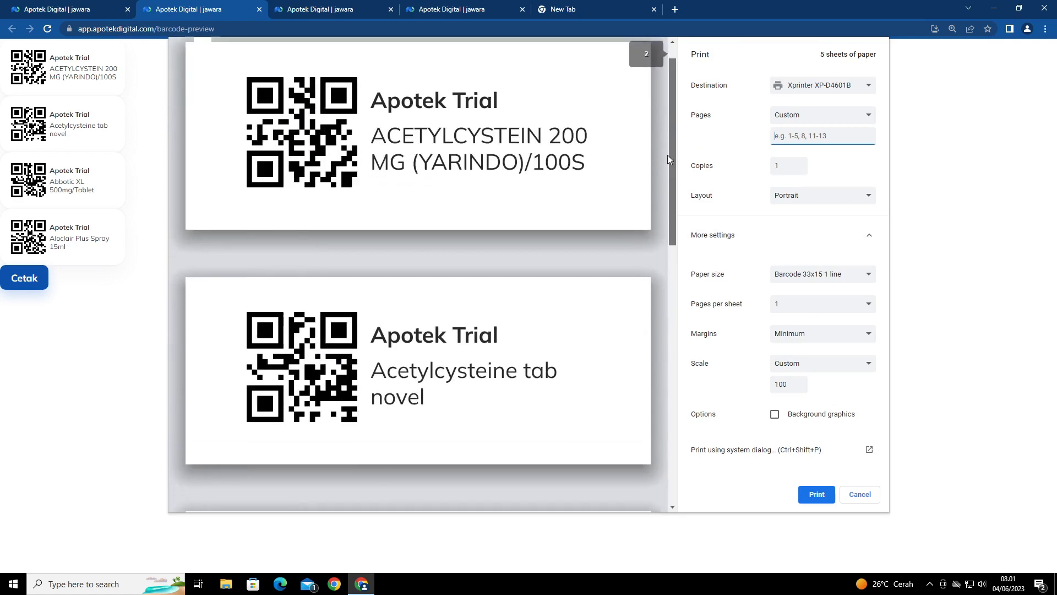
{"action": "left_click_drag", "start_coordinate": [670, 154], "coordinate": [759, 478]}
{"action": "left_click", "coordinate": [817, 494]}
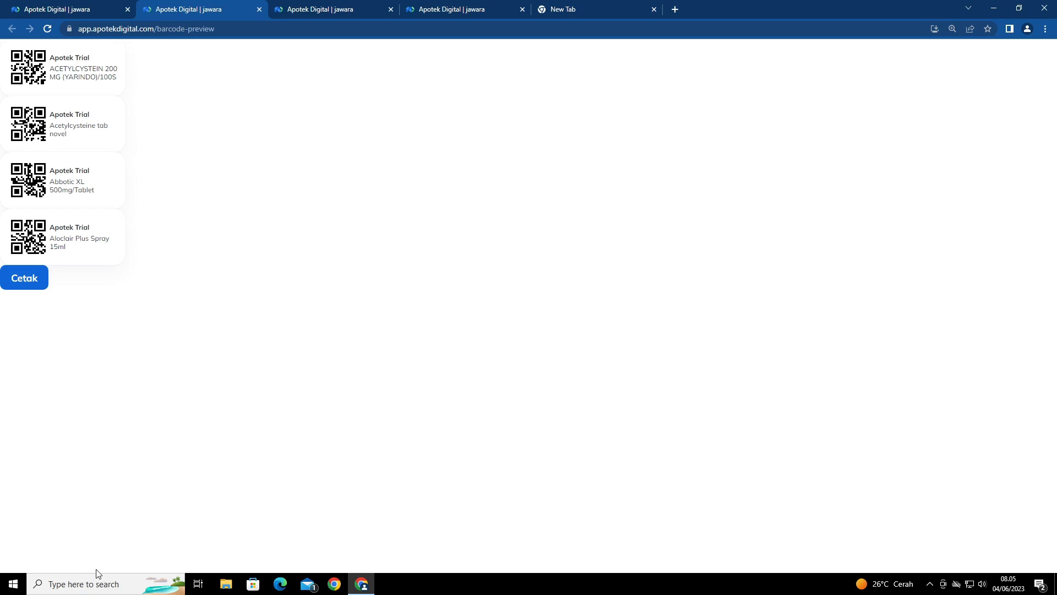
Step: Switch to the Windows Control Panel, view devices and printers, and open the printing preferences of the Xprinter XP-D4601B
{"action": "left_click", "coordinate": [101, 585]}
{"action": "type", "text": "cpanel"}
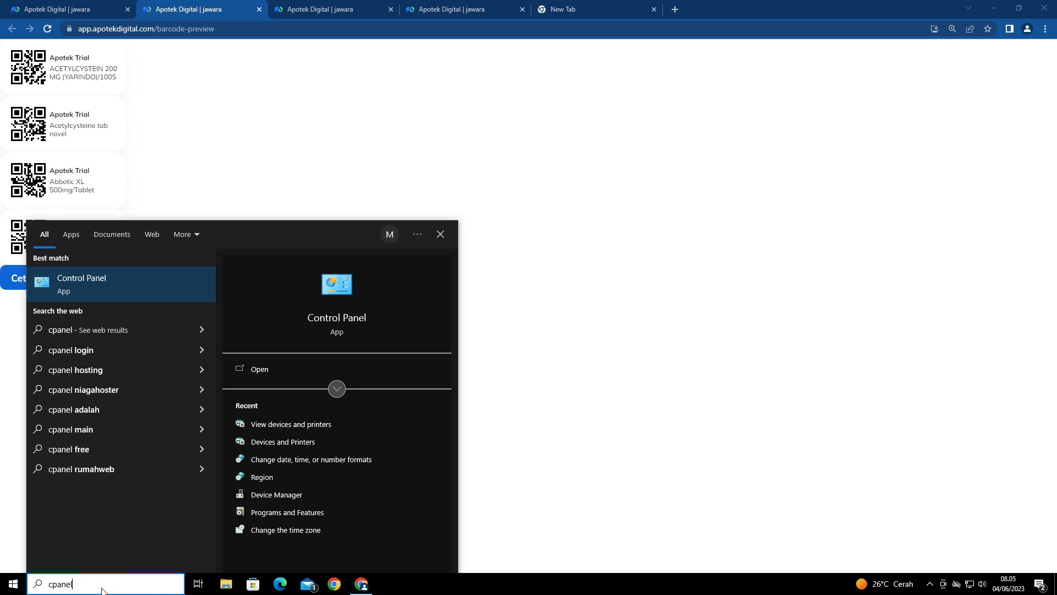
{"action": "key", "text": "Return"}
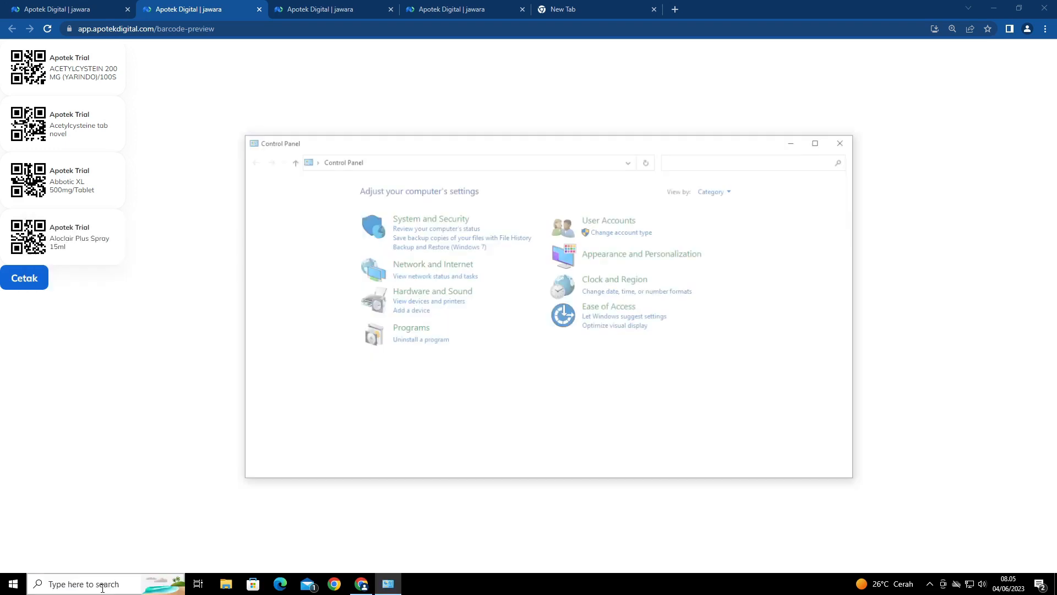
{"action": "left_click", "coordinate": [429, 301]}
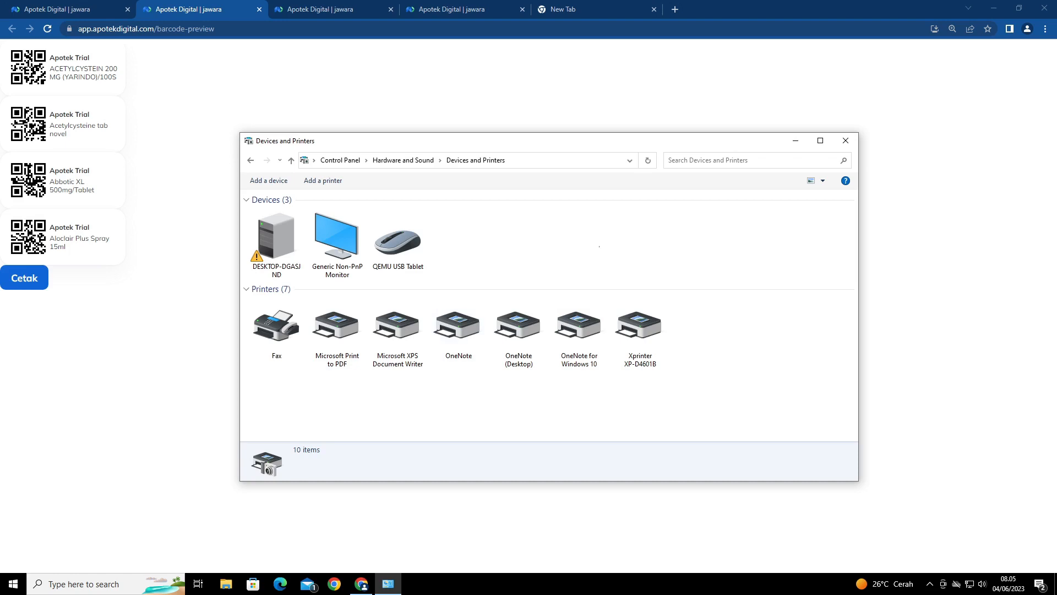
{"action": "right_click", "coordinate": [645, 332]}
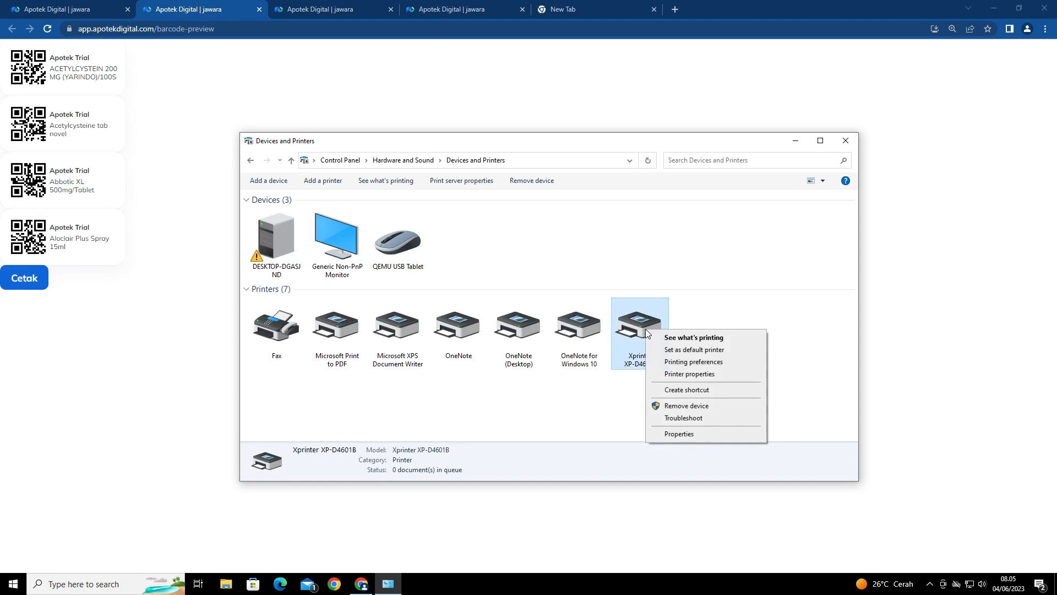
{"action": "left_click", "coordinate": [659, 366]}
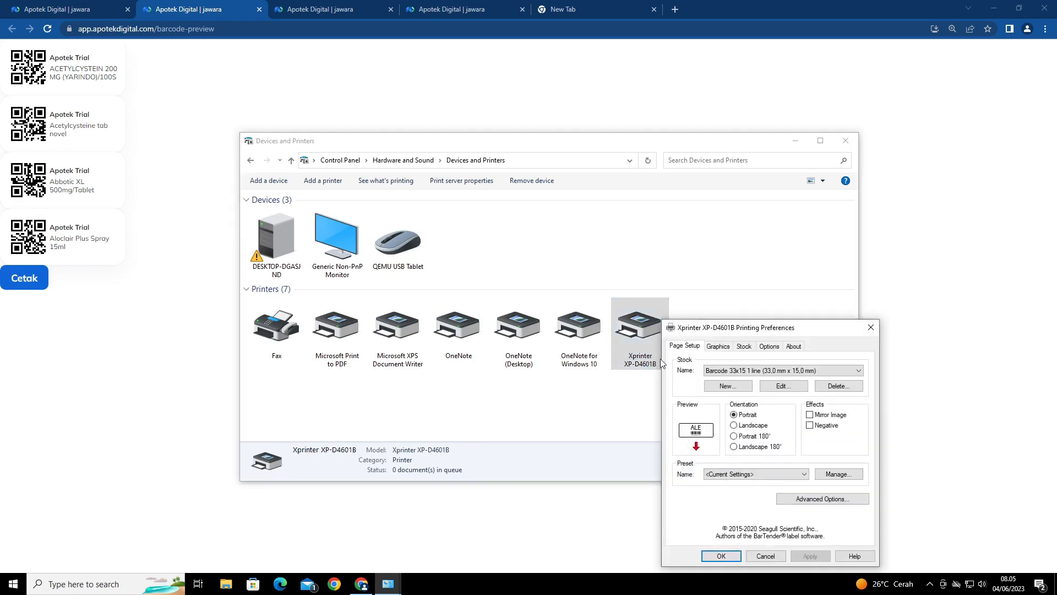
{"action": "left_click_drag", "start_coordinate": [799, 328], "coordinate": [793, 214]}
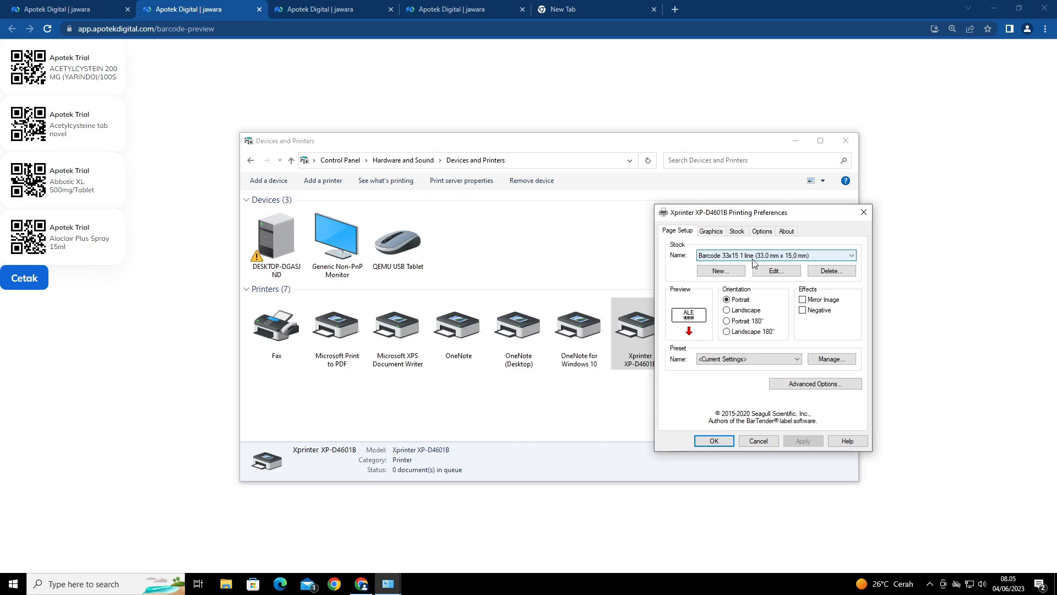
{"action": "left_click", "coordinate": [737, 273]}
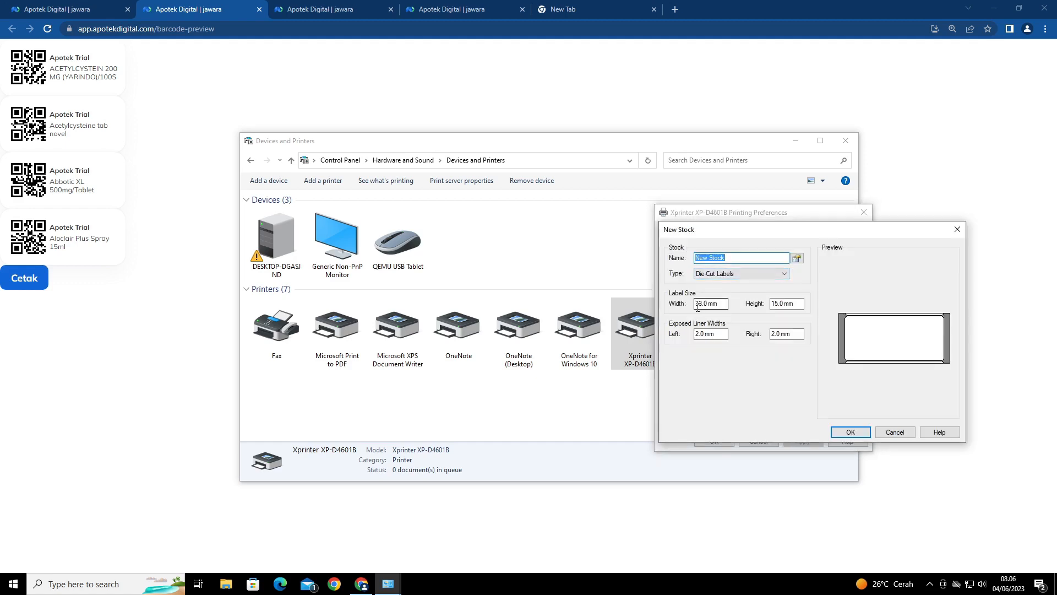
{"action": "double_click", "coordinate": [698, 304]}
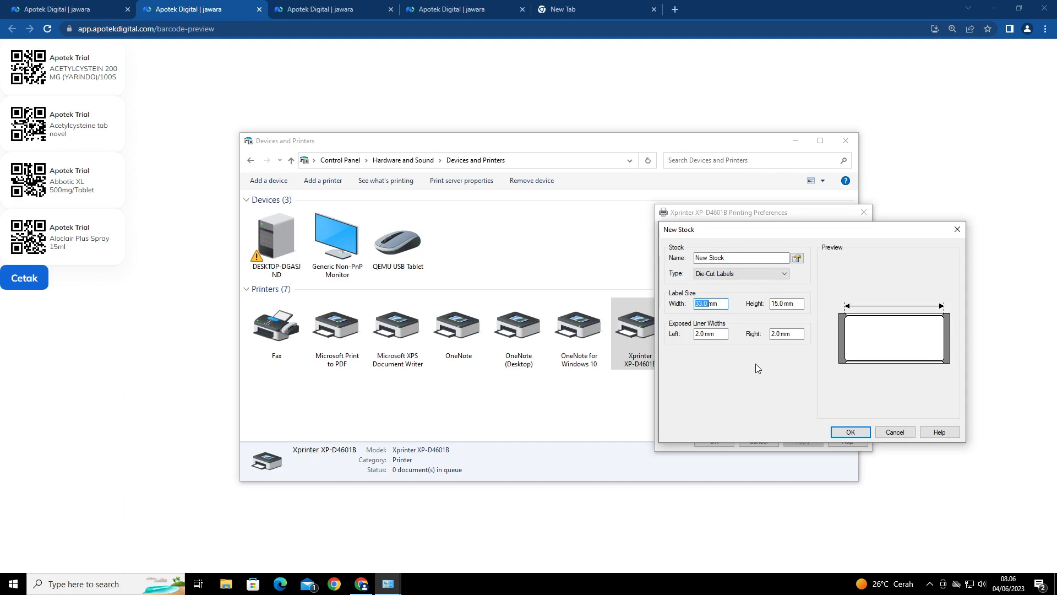
{"action": "double_click", "coordinate": [777, 303]}
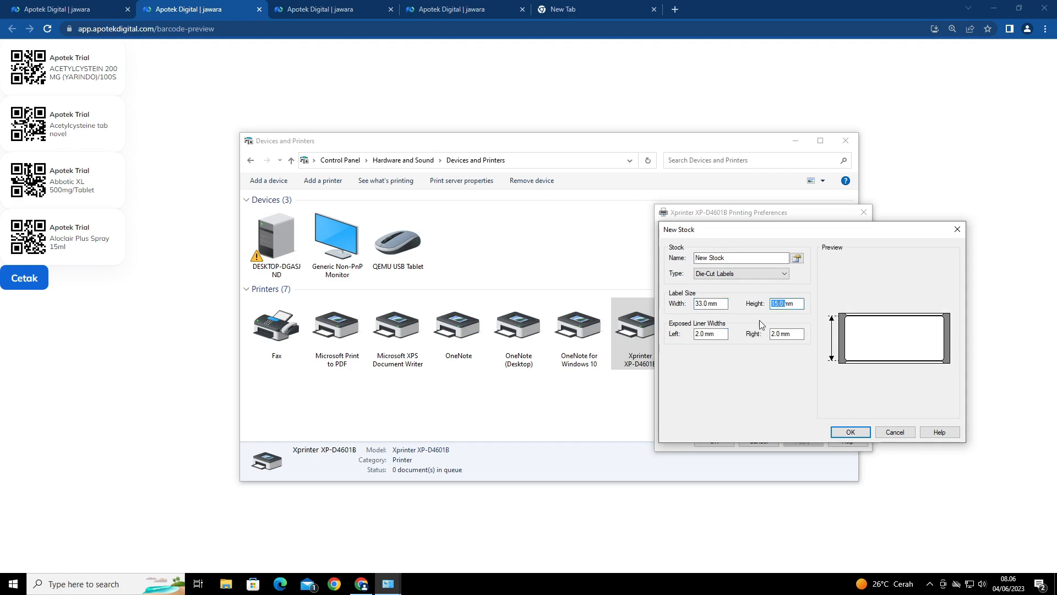
{"action": "left_click", "coordinate": [900, 432]}
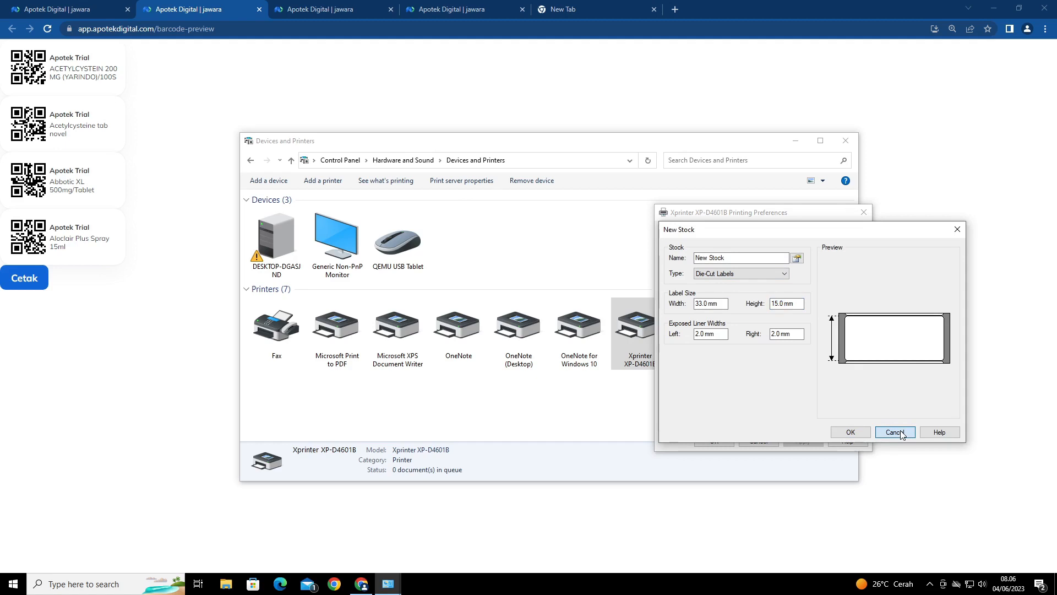
{"action": "left_click", "coordinate": [895, 433]}
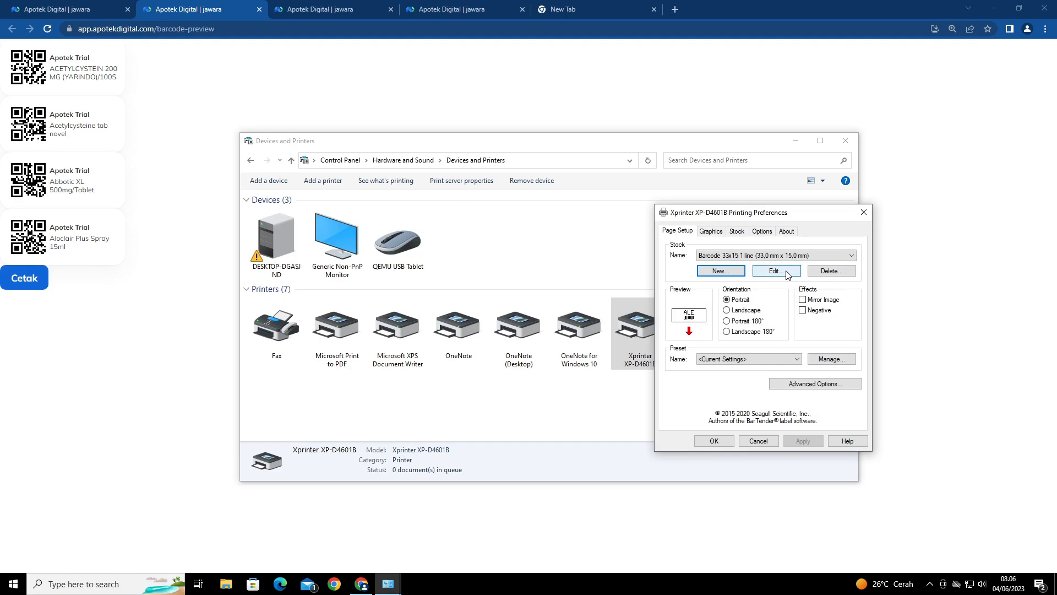
Step: Start a new label stock and set its label size to 40 mm wide and 20 mm high
{"action": "left_click", "coordinate": [734, 272]}
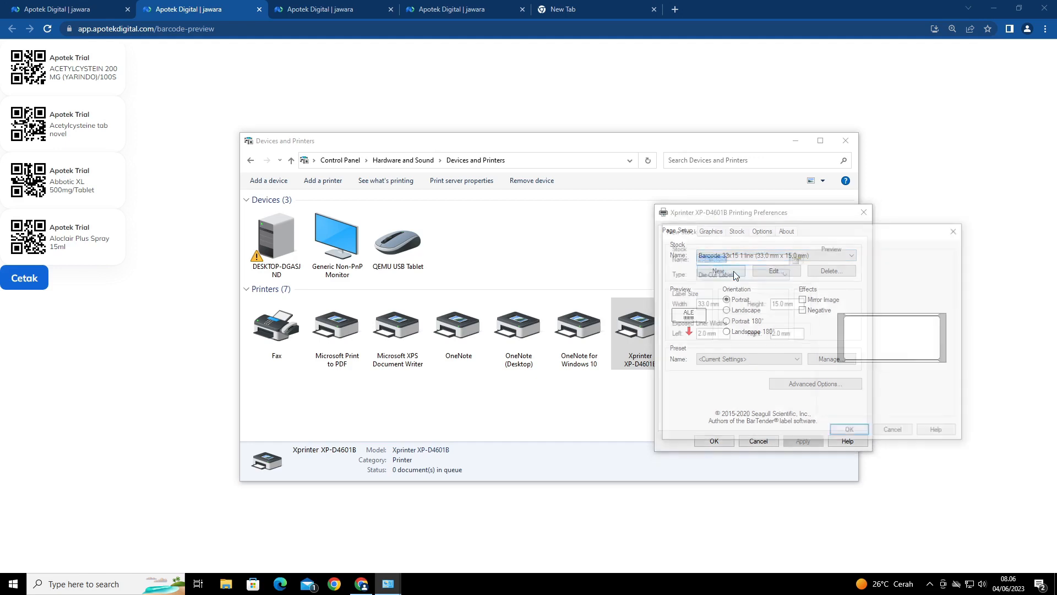
{"action": "left_click", "coordinate": [696, 303]}
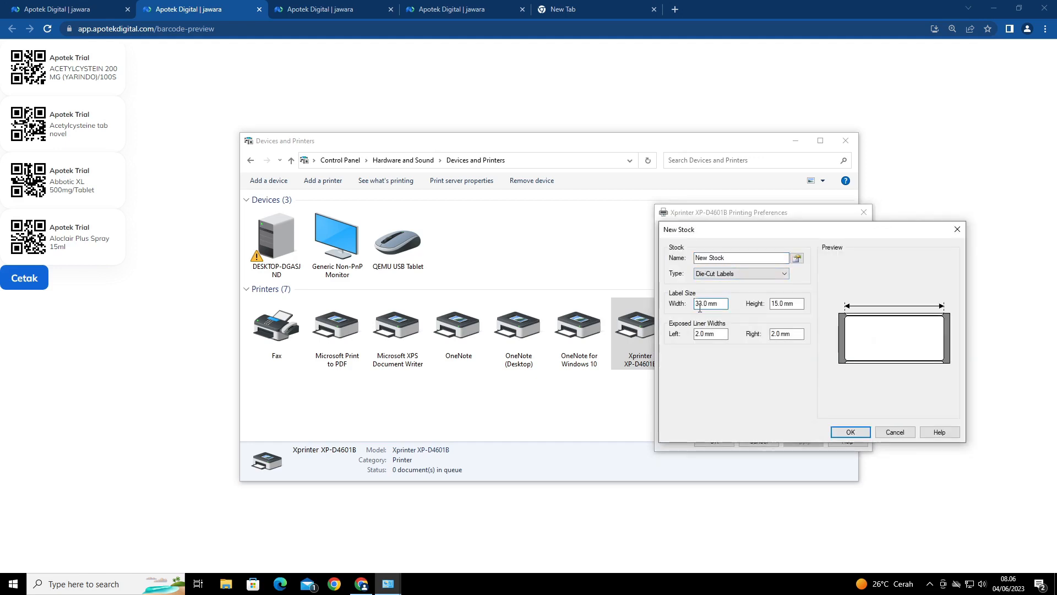
{"action": "double_click", "coordinate": [698, 303]}
{"action": "type", "text": "40"}
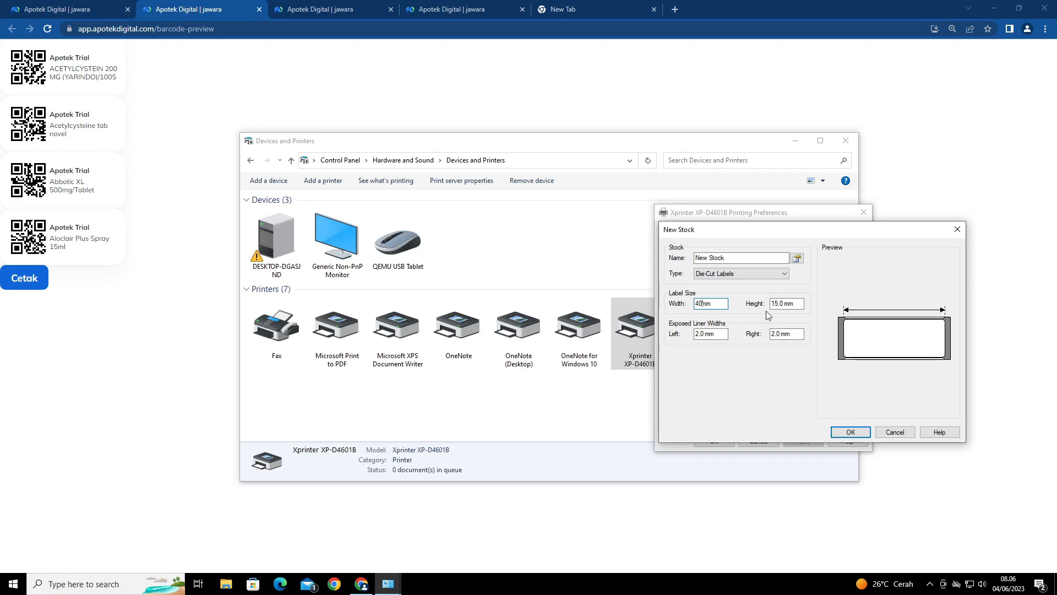
{"action": "double_click", "coordinate": [774, 303]}
{"action": "type", "text": "20"}
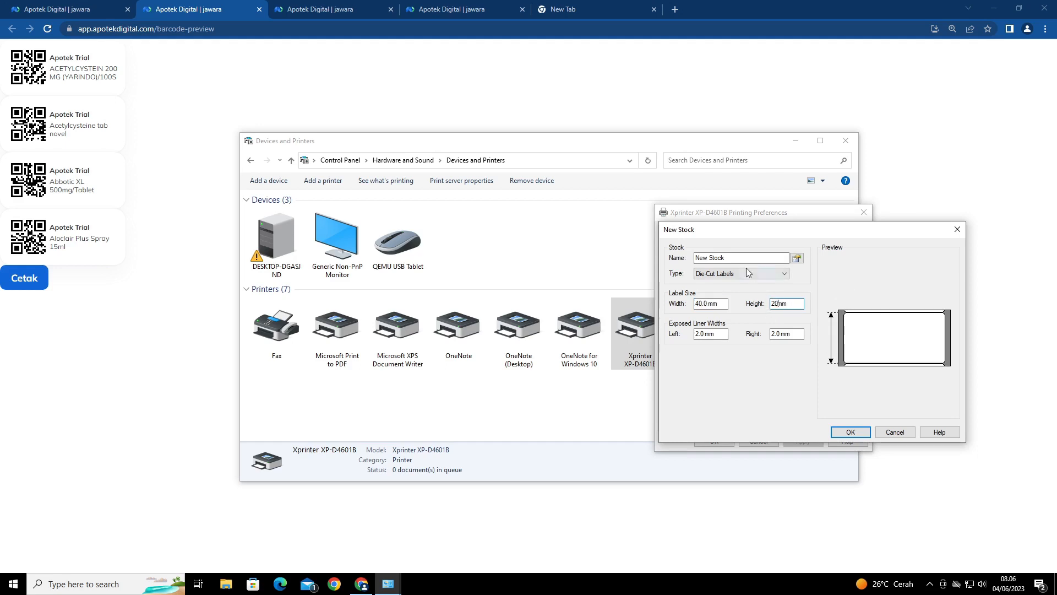
Step: Name the new stock "barcode 40x20" and save it
{"action": "double_click", "coordinate": [745, 257]}
{"action": "left_click", "coordinate": [745, 256]}
{"action": "key", "text": "ctrl+a"}
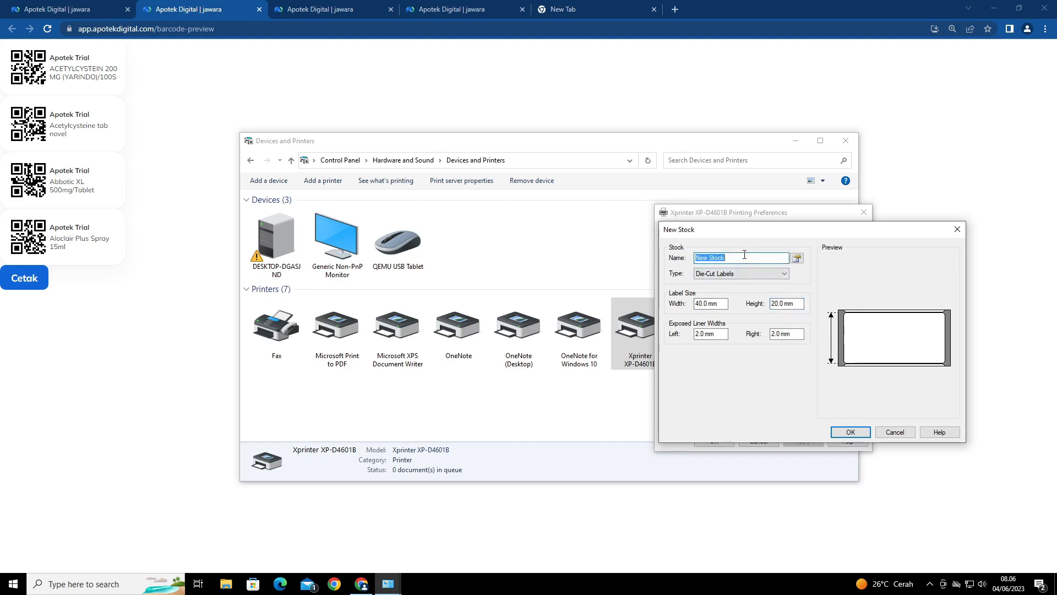
{"action": "type", "text": "barcode 40x20"}
{"action": "left_click", "coordinate": [711, 334]}
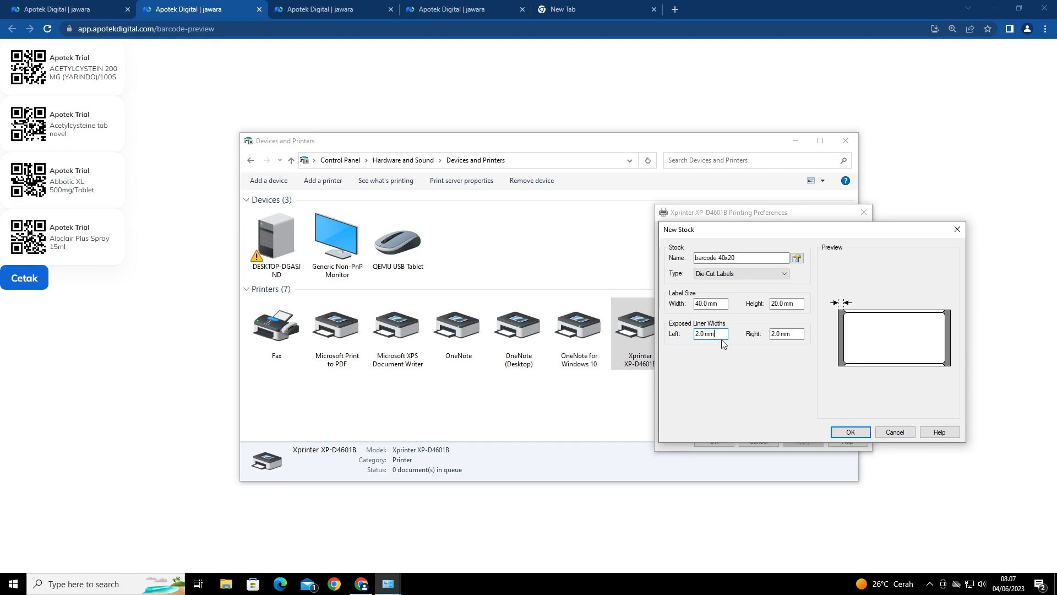
{"action": "left_click", "coordinate": [836, 432]}
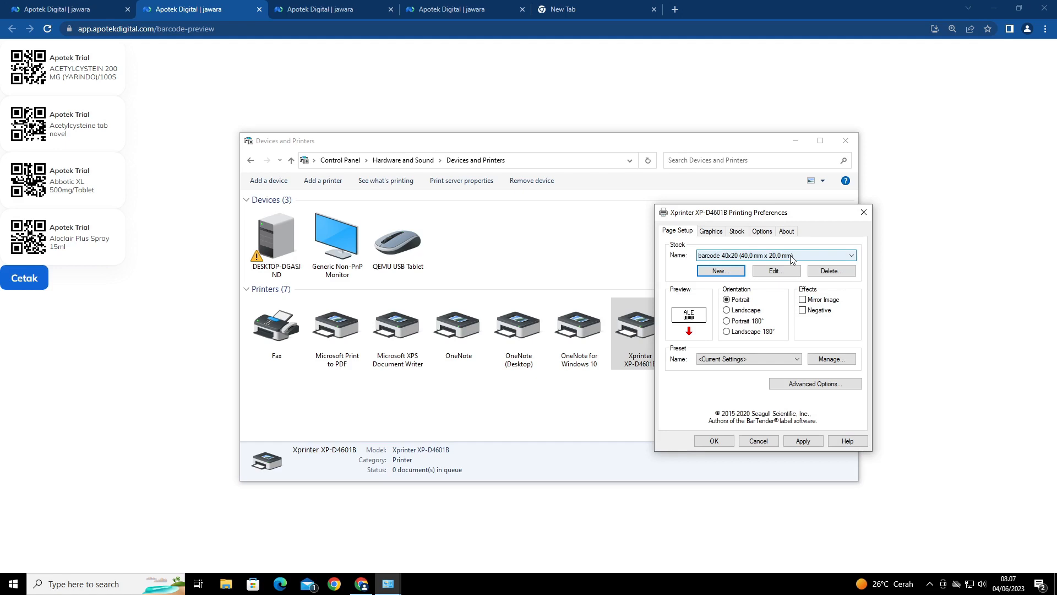
Step: Apply the printing preferences with the barcode 40x20 stock and close the Devices and Printers window
{"action": "left_click", "coordinate": [803, 441]}
{"action": "left_click", "coordinate": [713, 441]}
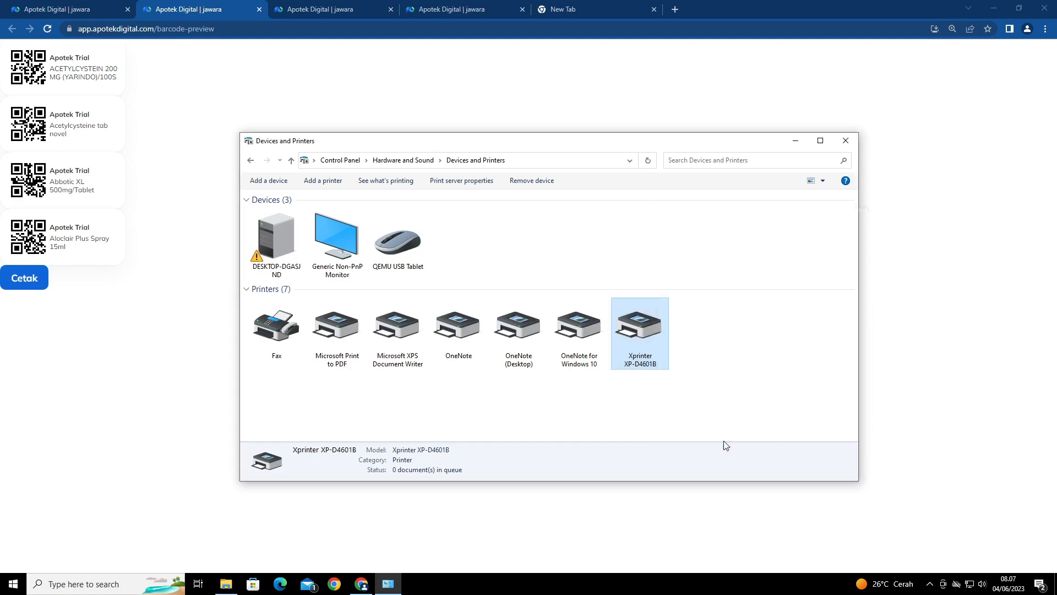
{"action": "left_click", "coordinate": [846, 141]}
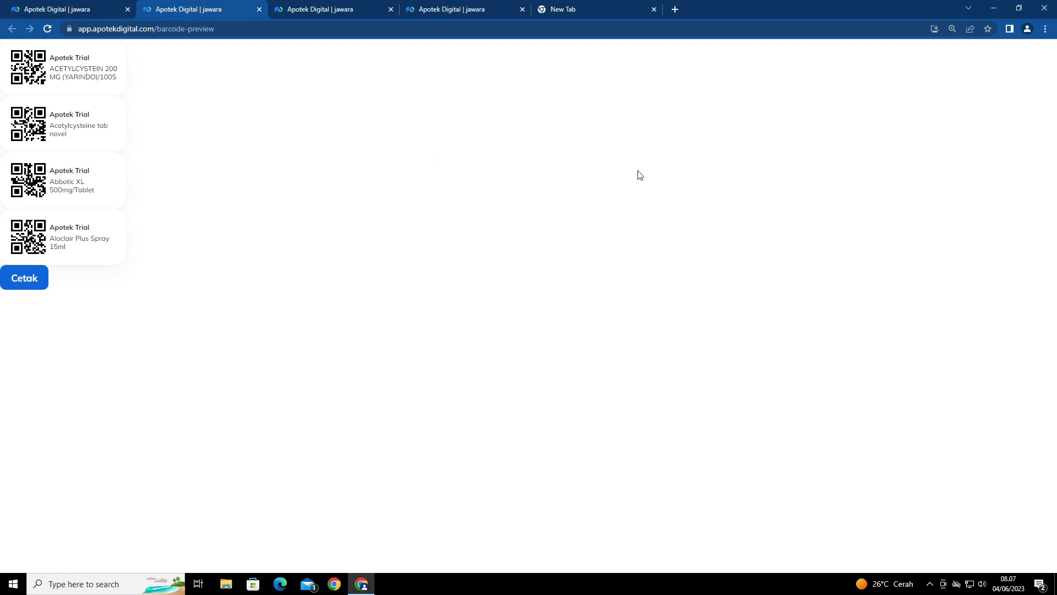
Step: Open the print preview of the QR labels and set the paper size to barcode 40x20 with Landscape layout
{"action": "left_click", "coordinate": [28, 278]}
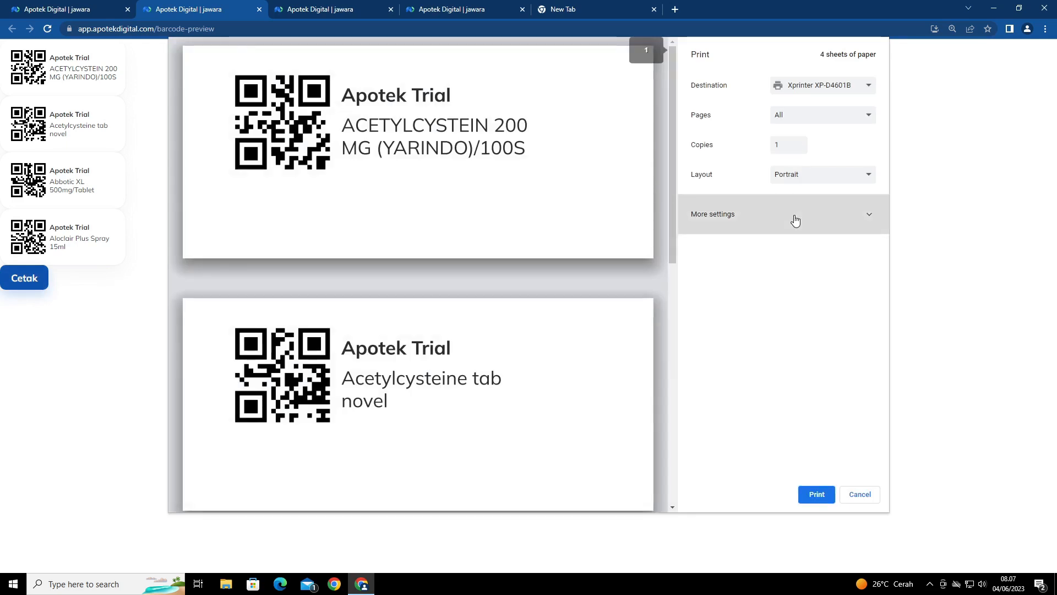
{"action": "left_click", "coordinate": [793, 218]}
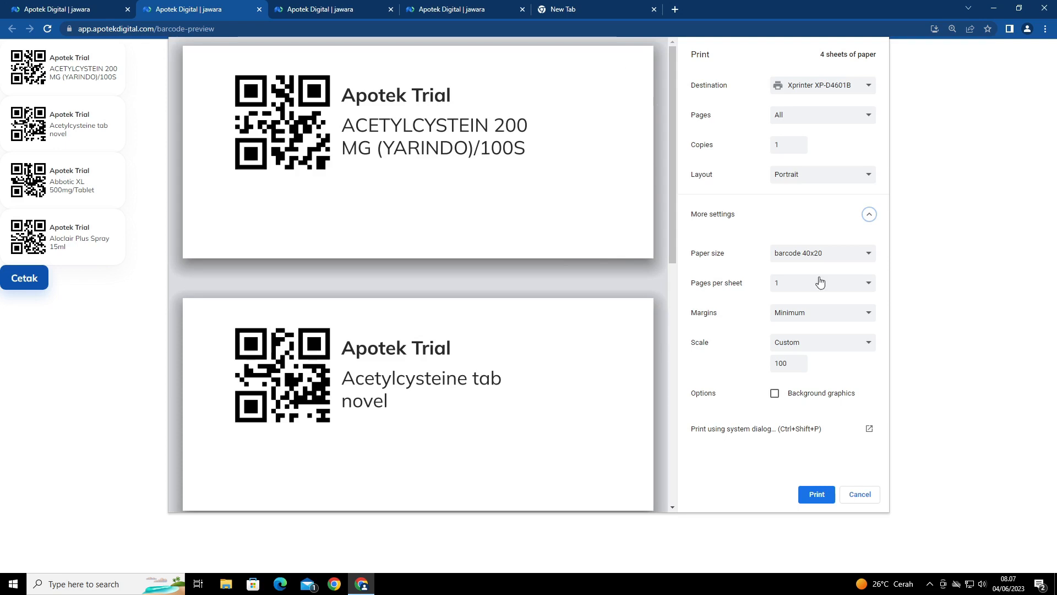
{"action": "left_click", "coordinate": [833, 254]}
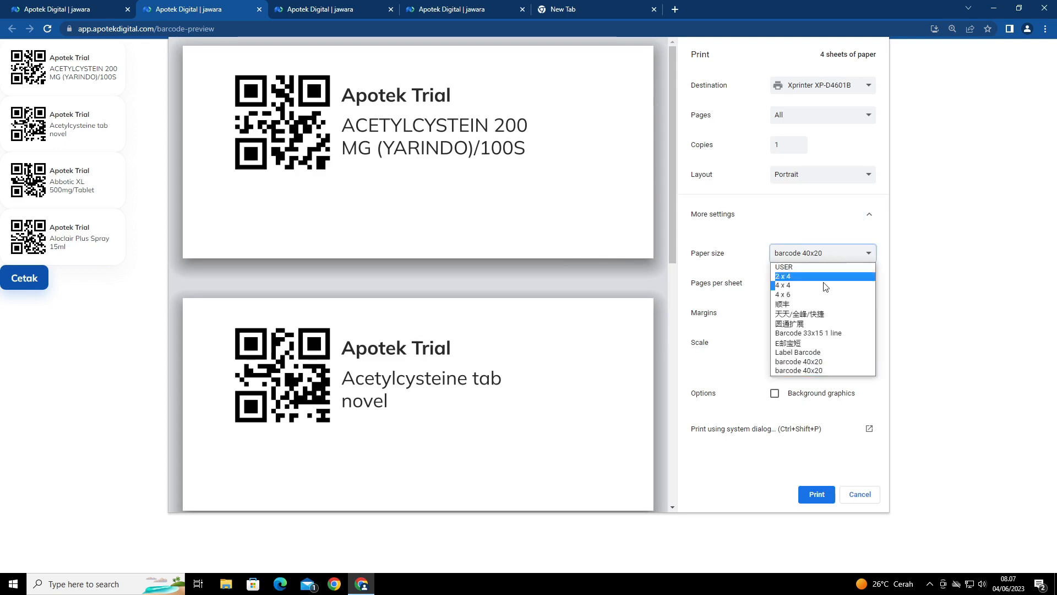
{"action": "left_click", "coordinate": [823, 362]}
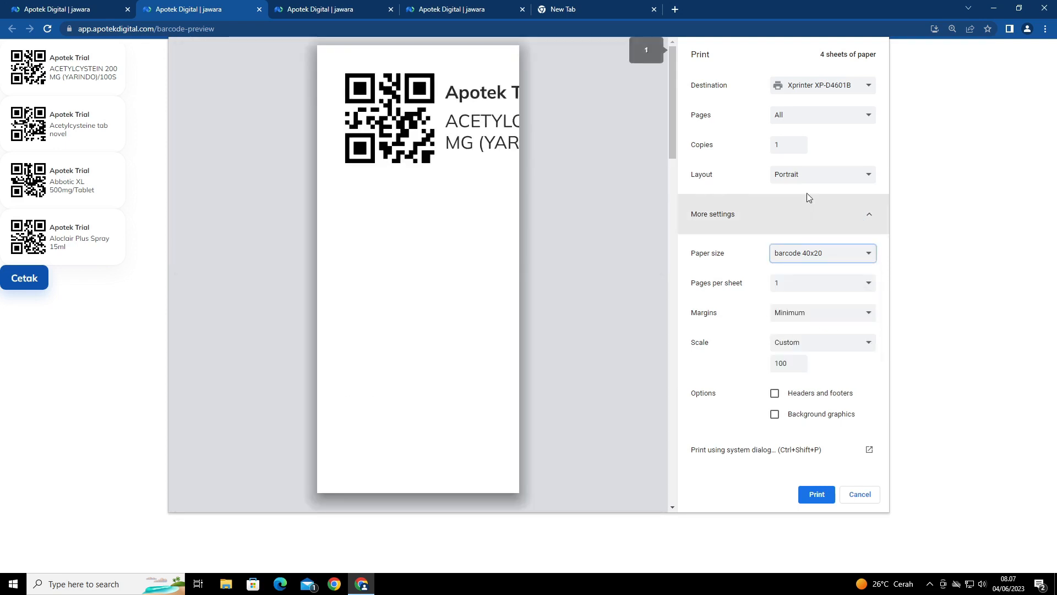
{"action": "left_click", "coordinate": [810, 174]}
{"action": "left_click", "coordinate": [799, 196]}
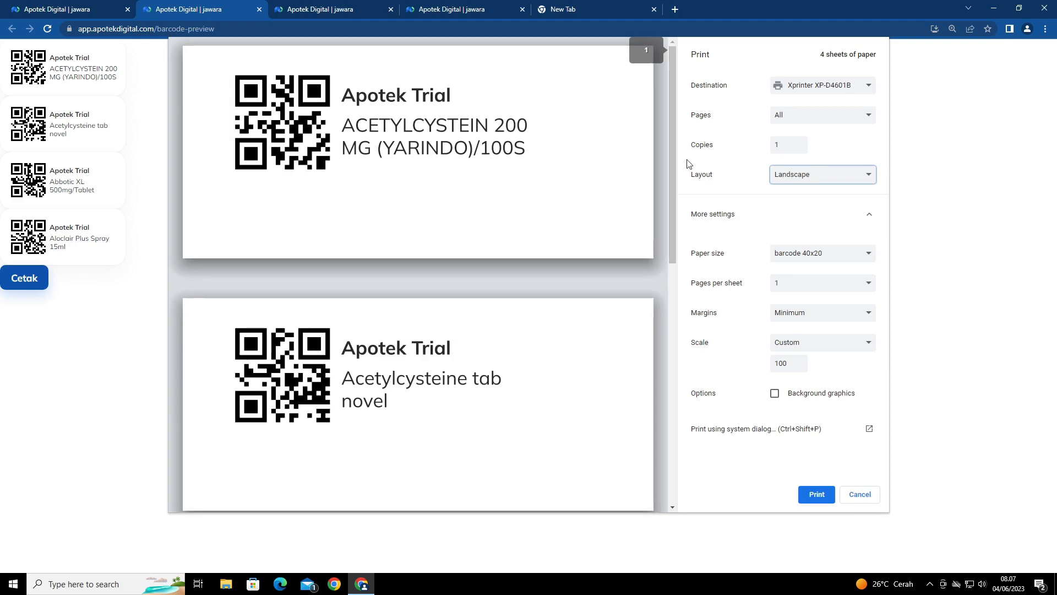
Step: Try the Barcode 33x15 1 line paper size in the print preview, view the other available sizes, and cancel printing
{"action": "left_click", "coordinate": [838, 253]}
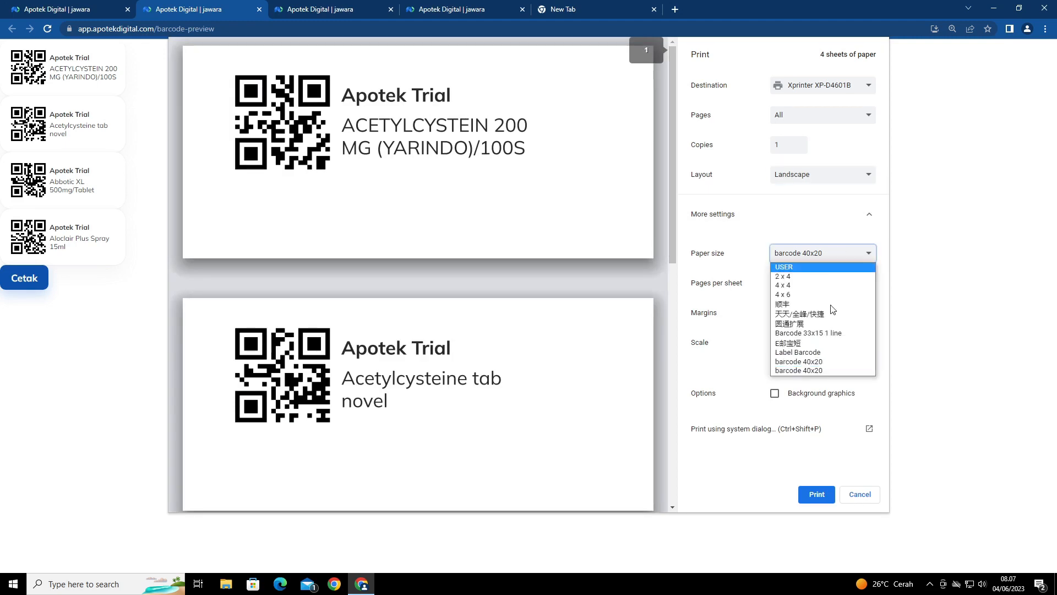
{"action": "left_click", "coordinate": [820, 333]}
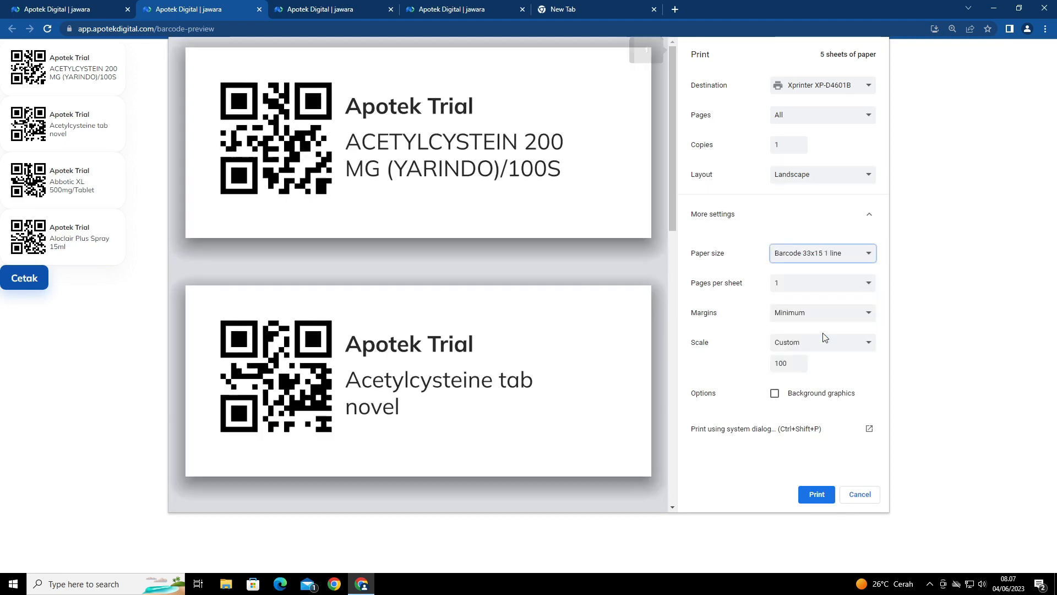
{"action": "left_click", "coordinate": [820, 255]}
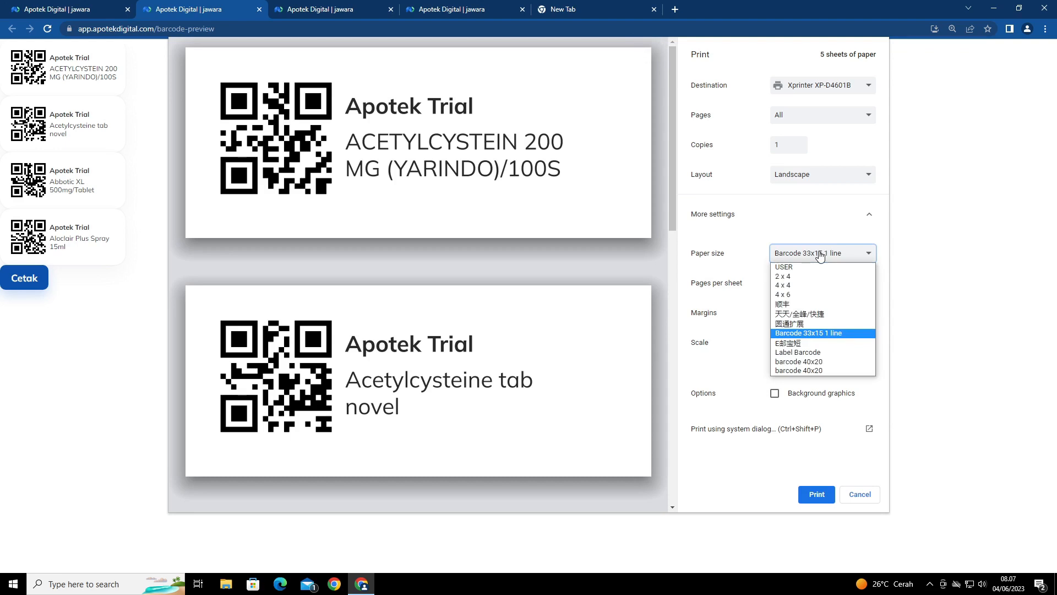
{"action": "left_click", "coordinate": [869, 498]}
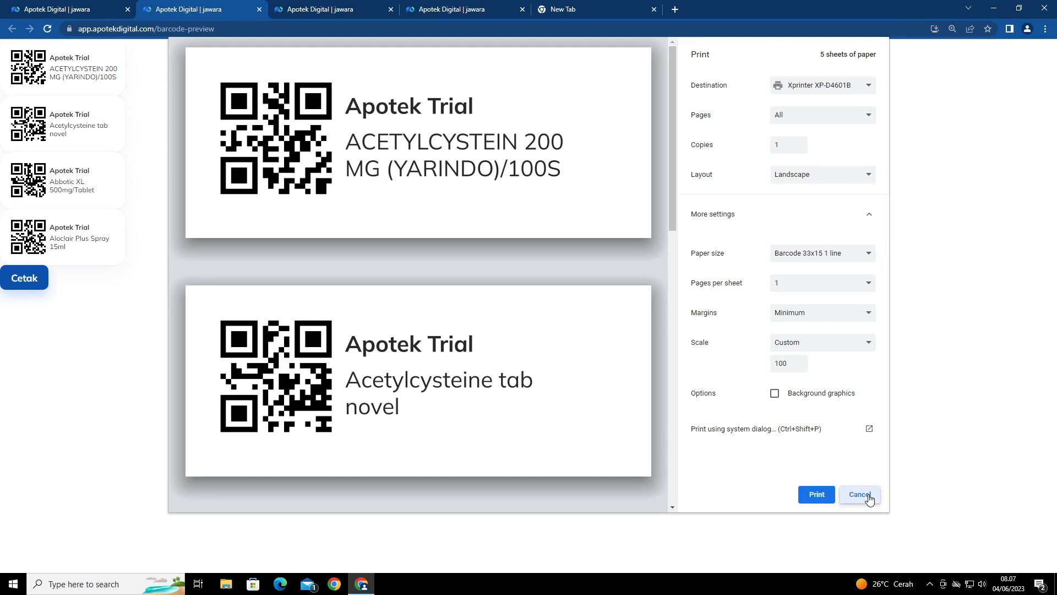
{"action": "left_click", "coordinate": [869, 497]}
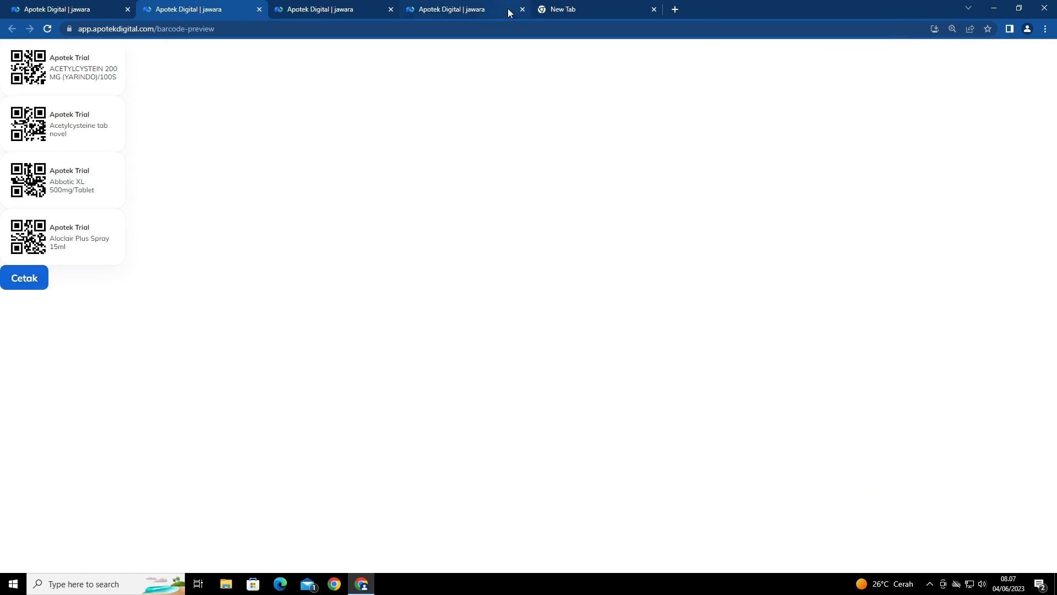